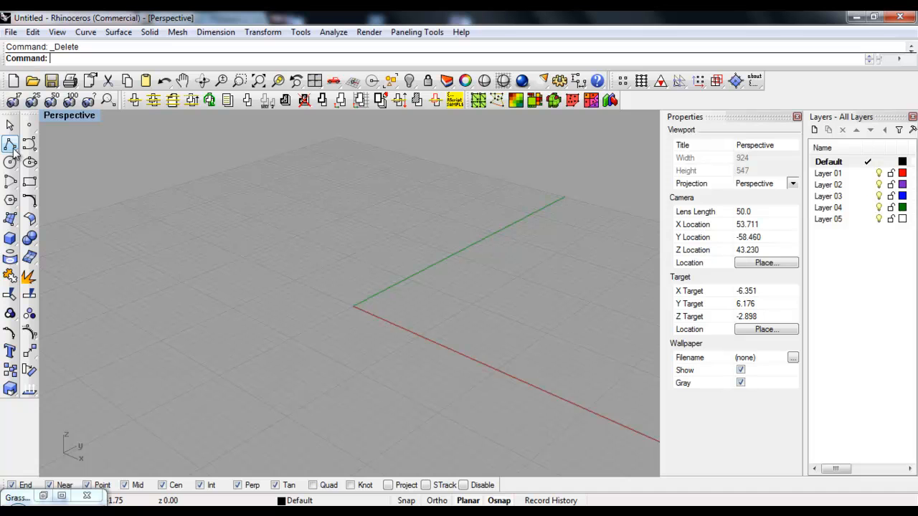
# Step: Draw a closed six-sided polyline on the ground plane beside the origin
pyautogui.click(10, 146)
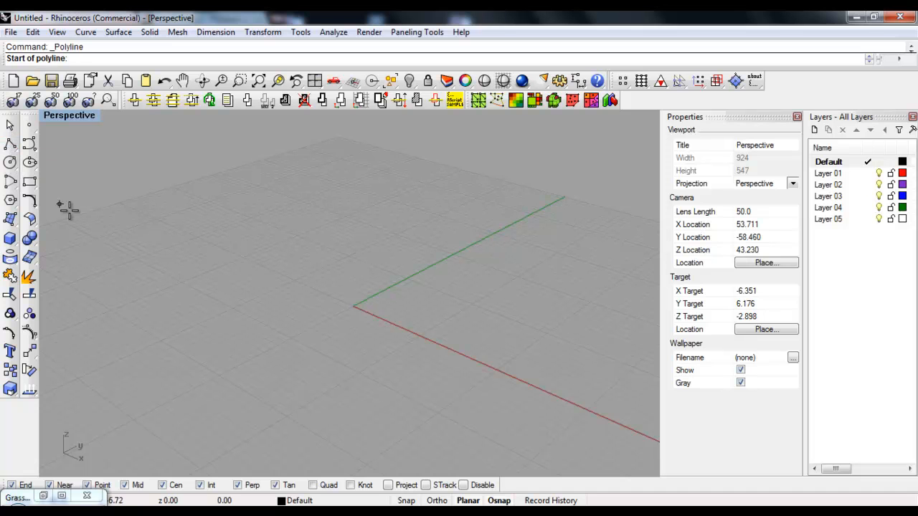
pyautogui.click(210, 267)
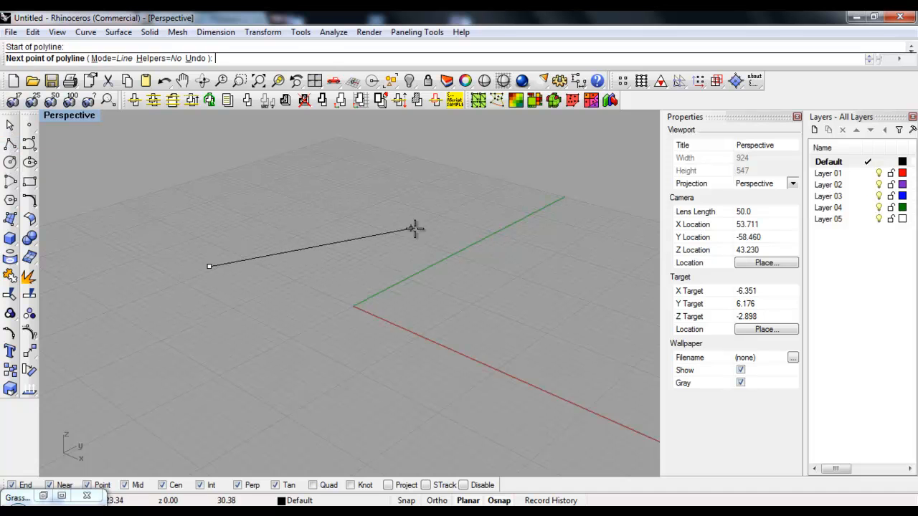
pyautogui.click(441, 222)
pyautogui.click(507, 247)
pyautogui.click(326, 325)
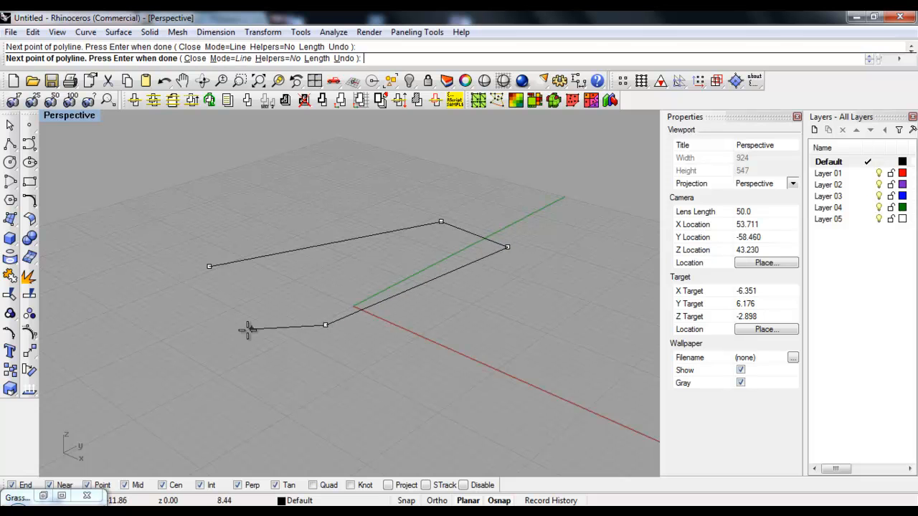
pyautogui.click(159, 341)
pyautogui.click(101, 302)
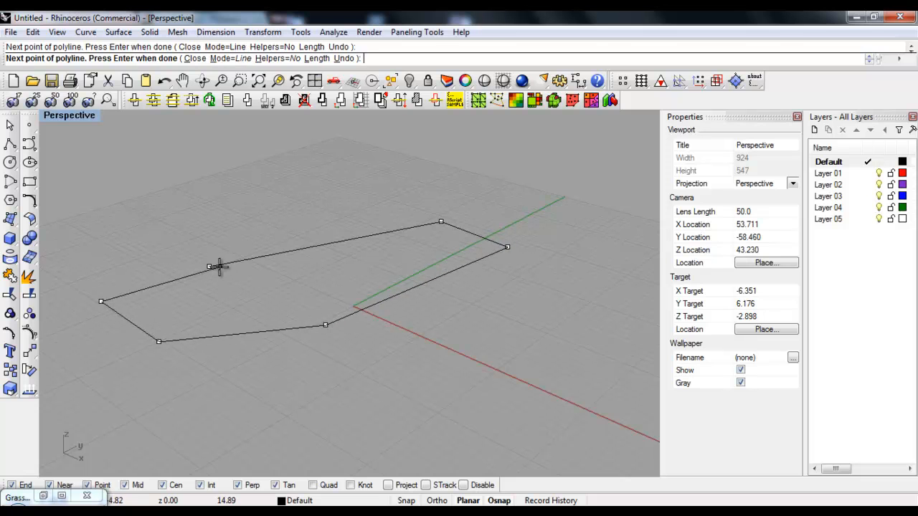
pyautogui.click(209, 266)
# Step: Extrude the closed polyline upward with ExtrudeCrv as a capped solid
pyautogui.click(206, 337)
pyautogui.write('Extrudecrv')
pyautogui.press('Return')
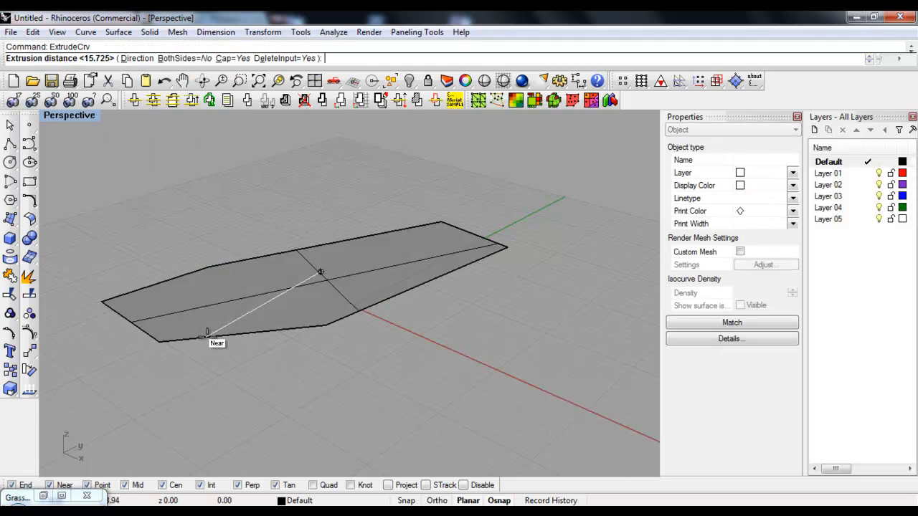
pyautogui.click(260, 294)
# Step: Explode the extruded solid into separate surfaces and delete its bottom face
pyautogui.moveTo(260, 293); pyautogui.dragTo(322, 217, button='right')
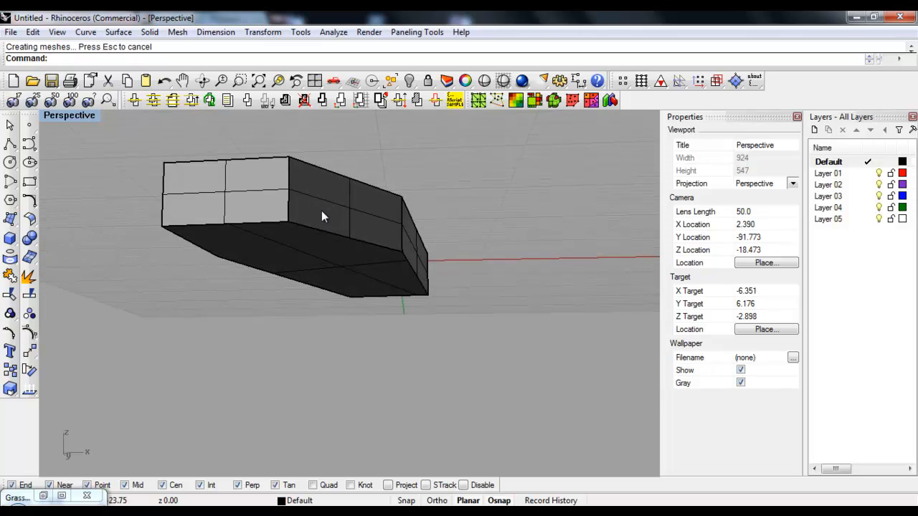
pyautogui.moveTo(282, 241); pyautogui.dragTo(282, 236, button='right')
pyautogui.click(282, 239)
pyautogui.middleClick(281, 238)
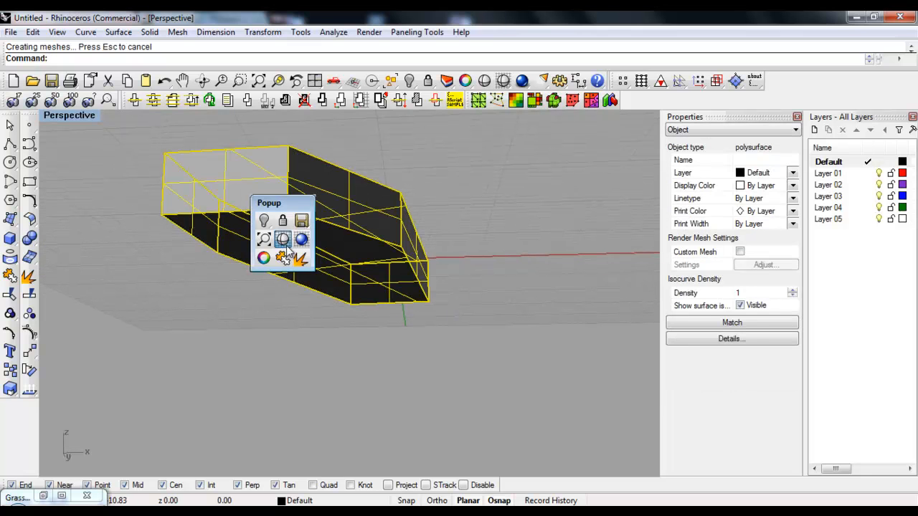
pyautogui.click(300, 257)
pyautogui.click(299, 258)
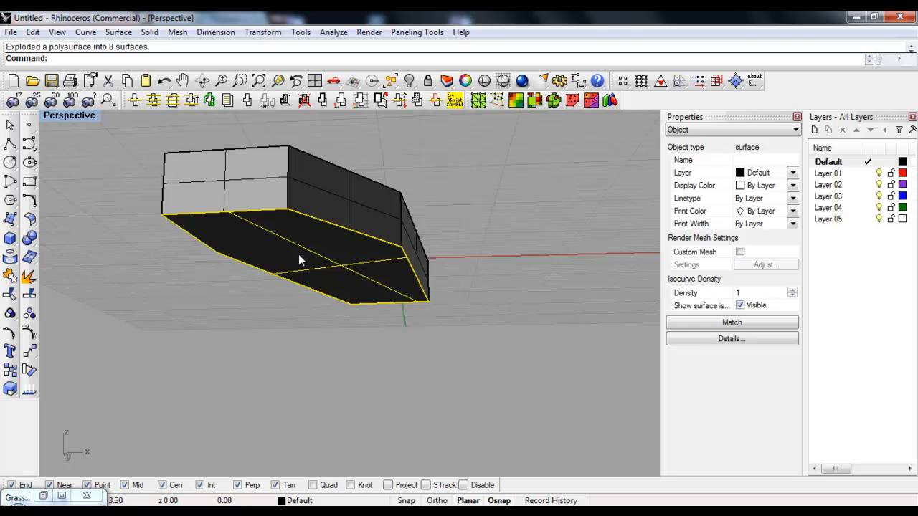
pyautogui.press('Delete')
# Step: Delete all remaining surfaces of the exploded solid
pyautogui.moveTo(298, 254); pyautogui.dragTo(410, 216, button='right')
pyautogui.moveTo(175, 349); pyautogui.dragTo(174, 349)
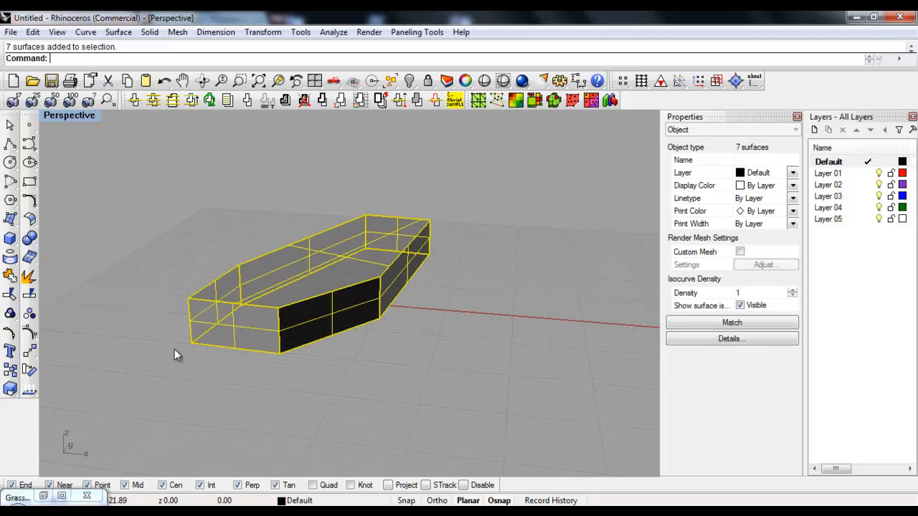
pyautogui.press('Delete')
# Step: Draw a new closed six-sided polyline on the ground plane, crossing the green axis
pyautogui.moveTo(174, 350); pyautogui.dragTo(119, 221, button='right')
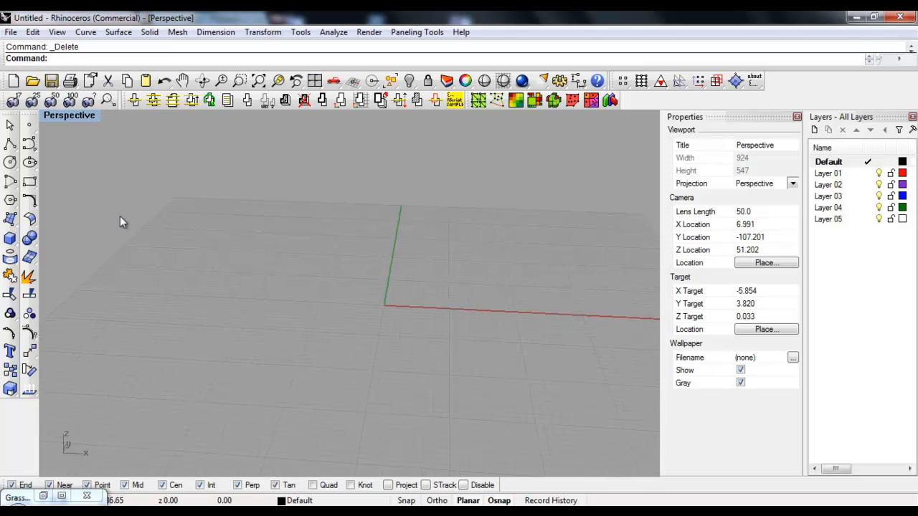
pyautogui.click(11, 147)
pyautogui.moveTo(380, 270); pyautogui.dragTo(352, 289, button='right')
pyautogui.click(259, 308)
pyautogui.click(338, 241)
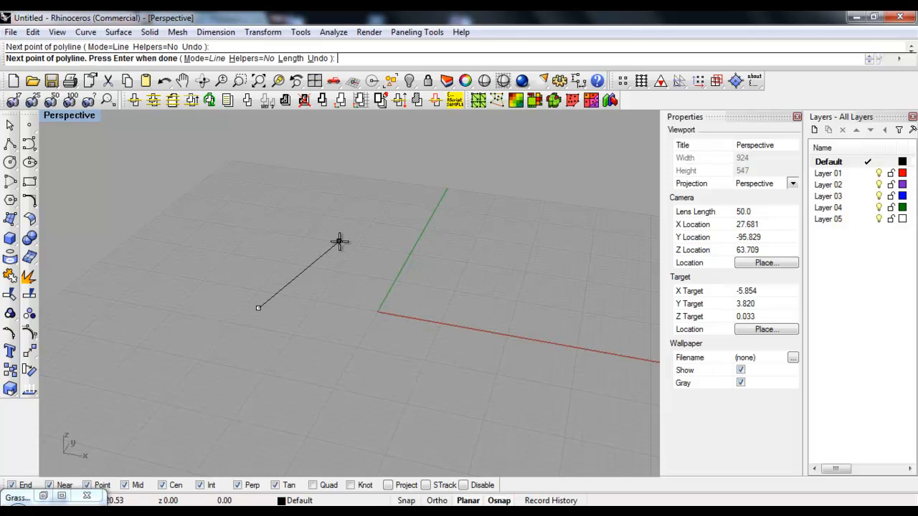
pyautogui.click(414, 217)
pyautogui.click(523, 231)
pyautogui.click(454, 274)
pyautogui.click(348, 313)
pyautogui.click(259, 308)
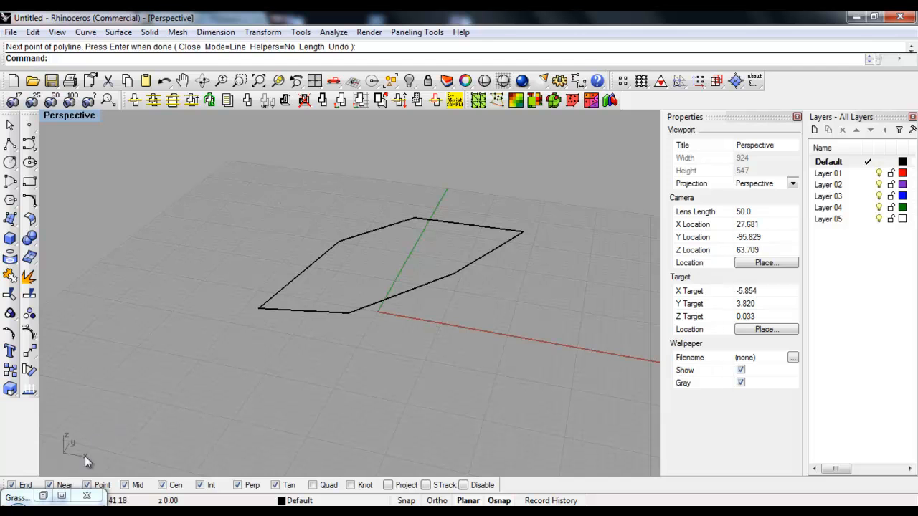
# Step: Switch to Grasshopper and reference the new polyline as the single curve of the Crv parameter
pyautogui.click(62, 497)
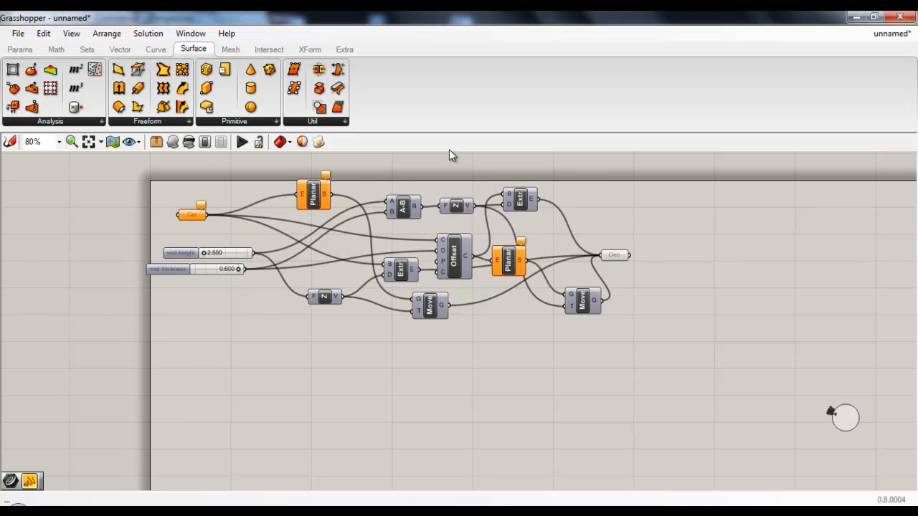
pyautogui.doubleClick(761, 26)
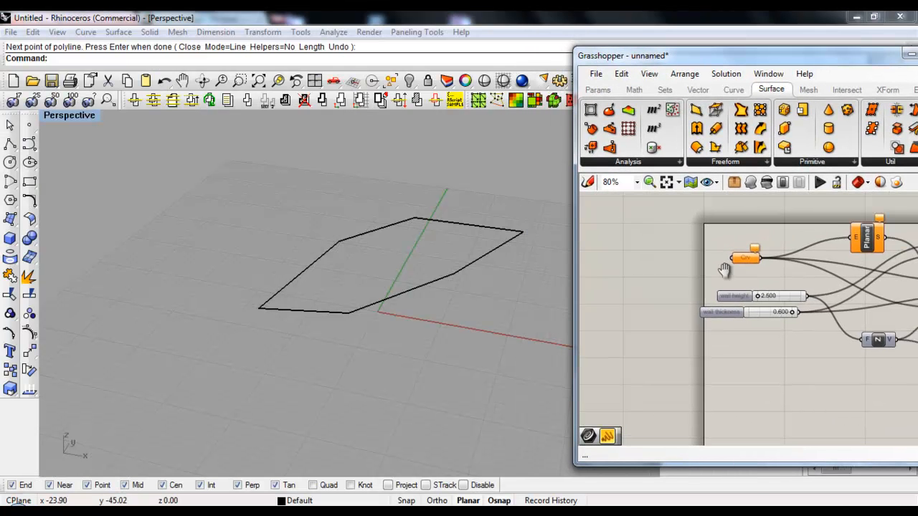
pyautogui.scroll(3, 692, 262)
pyautogui.rightClick(703, 252)
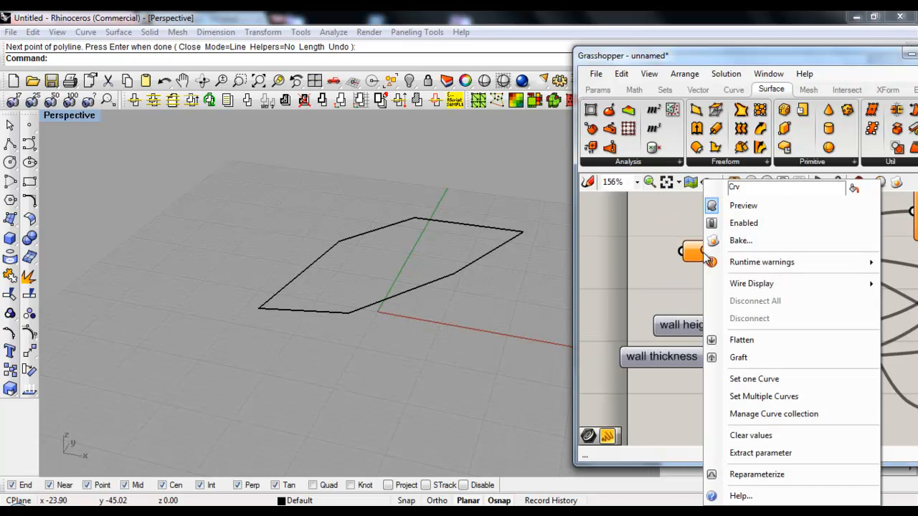
pyautogui.click(746, 380)
pyautogui.click(425, 289)
# Step: Flip the direction of the referenced polyline so the wall offset goes to the other side
pyautogui.moveTo(412, 294); pyautogui.dragTo(413, 317, button='right')
pyautogui.click(394, 297)
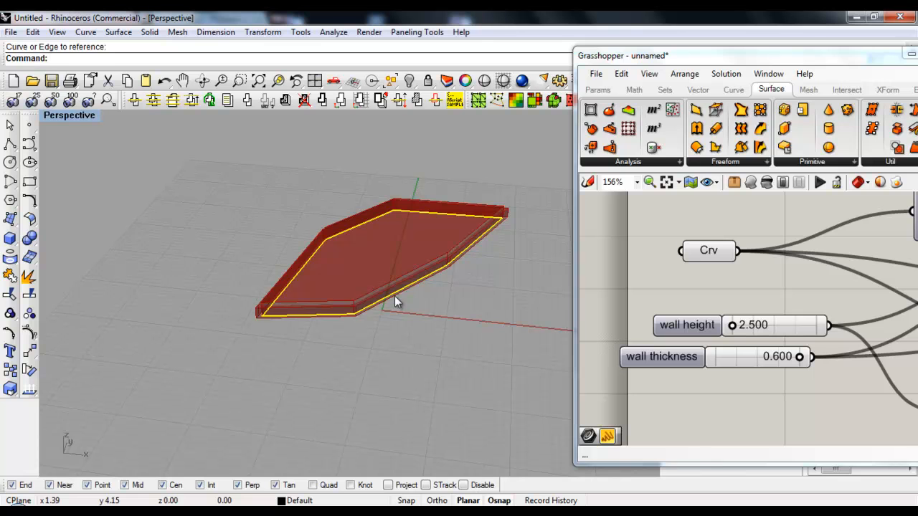
pyautogui.write('lip')
pyautogui.press('Return')
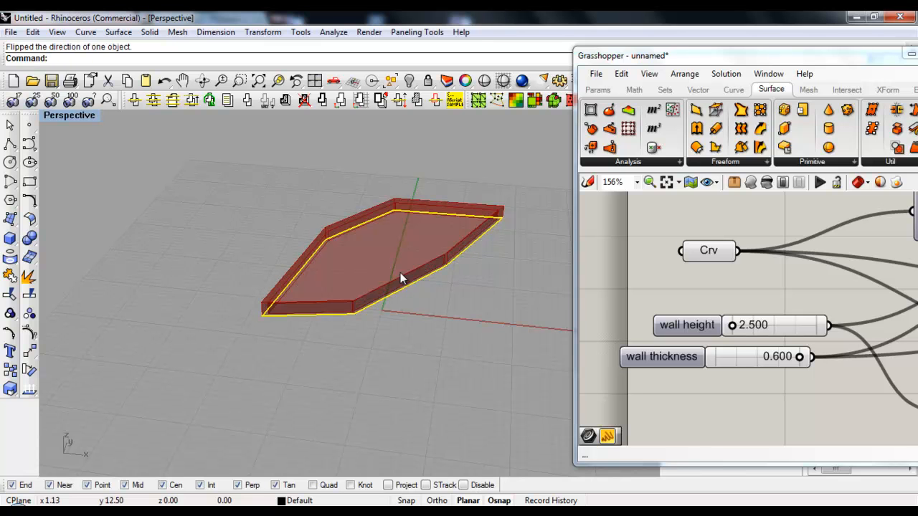
# Step: Bake the geometry of the final Geo parameter into the model with the default attributes
pyautogui.moveTo(395, 285); pyautogui.dragTo(437, 287, button='right')
pyautogui.scroll(-5, 760, 289)
pyautogui.scroll(6, 737, 285)
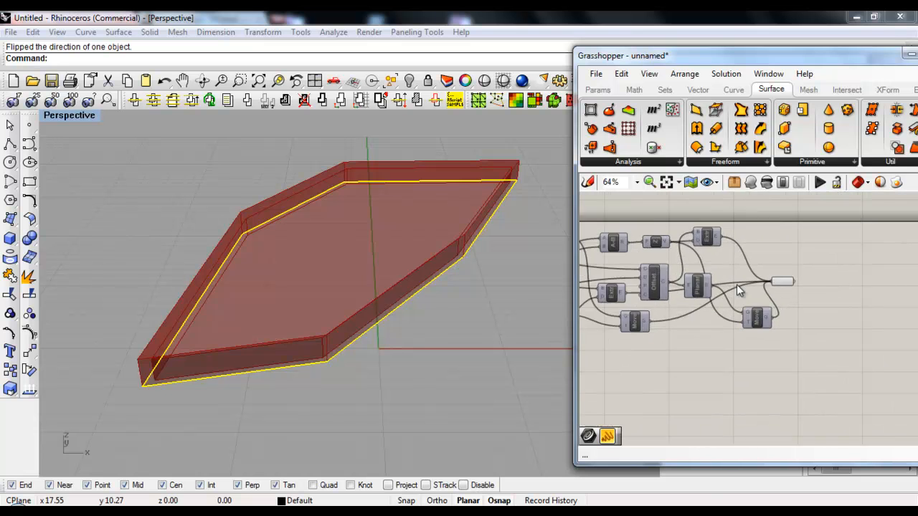
pyautogui.scroll(1, 793, 279)
pyautogui.click(850, 275)
pyautogui.rightClick(849, 275)
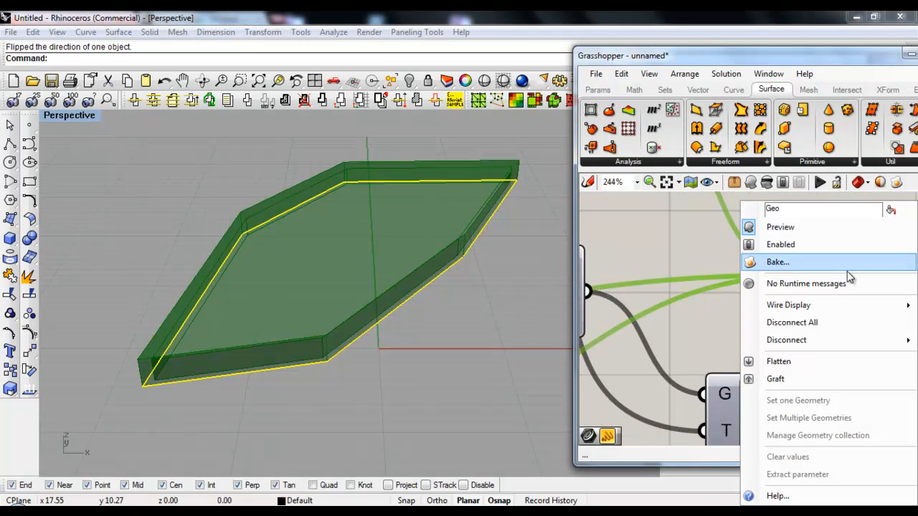
pyautogui.click(801, 263)
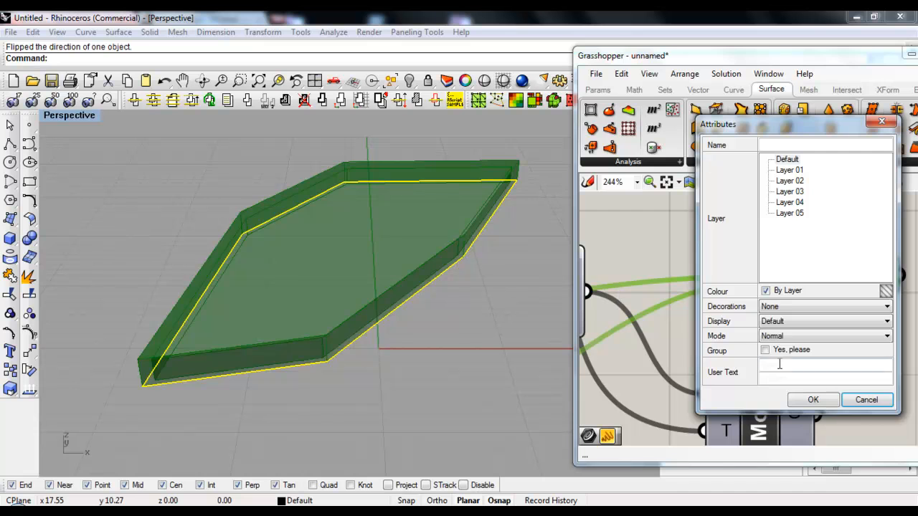
pyautogui.click(813, 400)
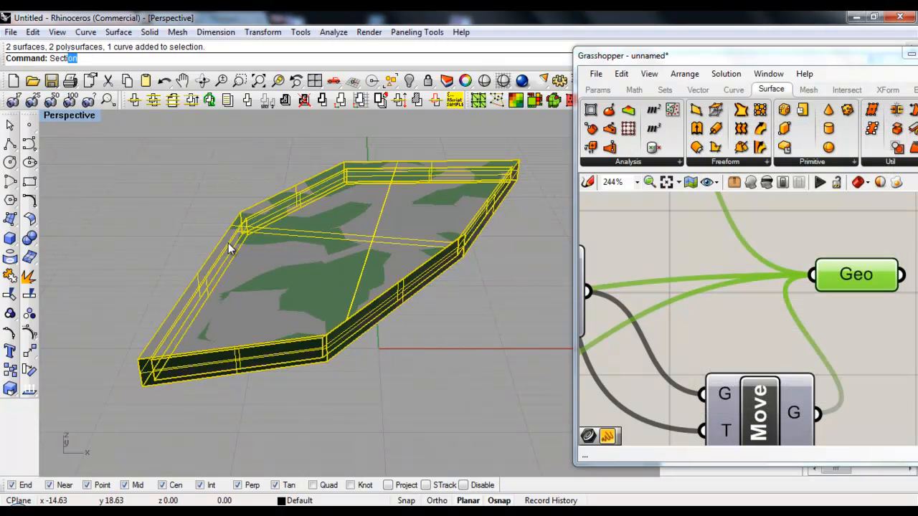
# Step: Cut a section across the middle of the baked geometry with the Section command
pyautogui.press('Return')
pyautogui.click(412, 338)
pyautogui.click(151, 197)
pyautogui.moveTo(205, 262); pyautogui.dragTo(246, 280, button='right')
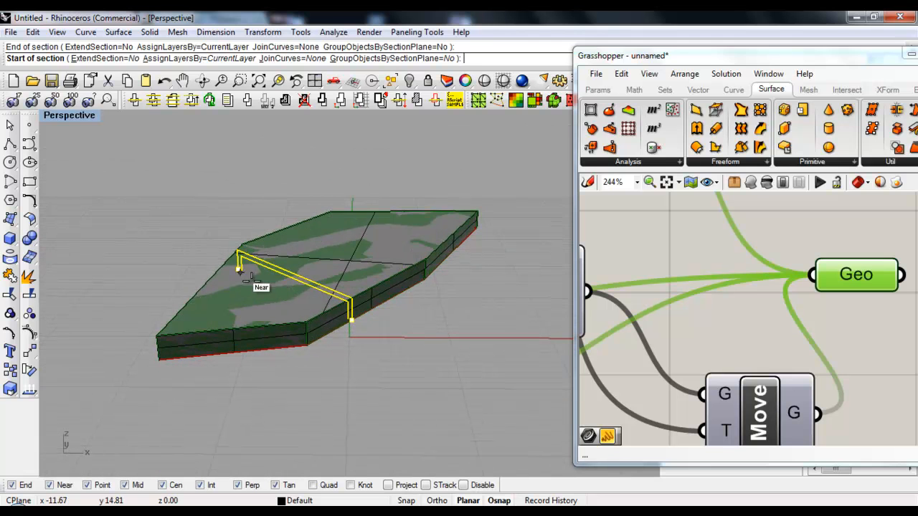
# Step: Maximize the Grasshopper window and add a new Curve parameter below the existing definition
pyautogui.moveTo(782, 58); pyautogui.dragTo(696, 58)
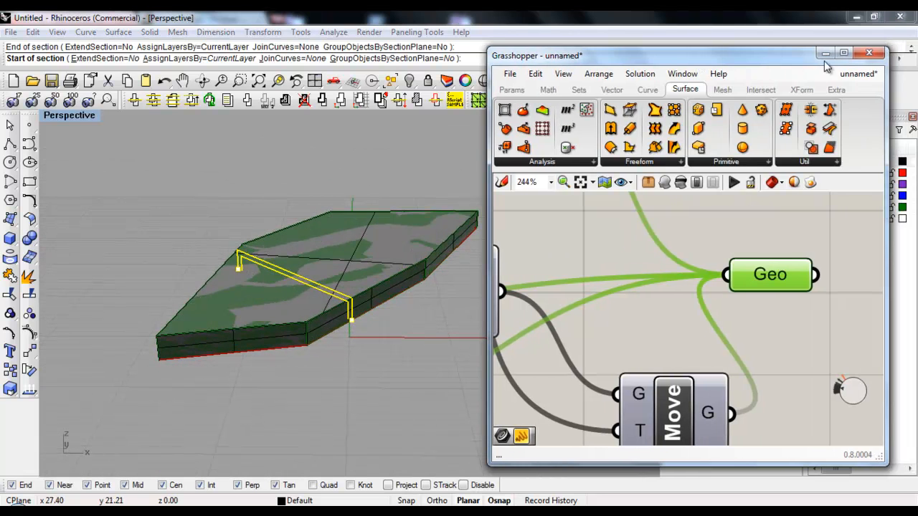
pyautogui.click(845, 55)
pyautogui.moveTo(561, 266); pyautogui.dragTo(670, 256, button='right')
pyautogui.scroll(-5, 578, 332)
pyautogui.scroll(1, 545, 310)
pyautogui.scroll(-3, 545, 310)
pyautogui.scroll(3, 258, 323)
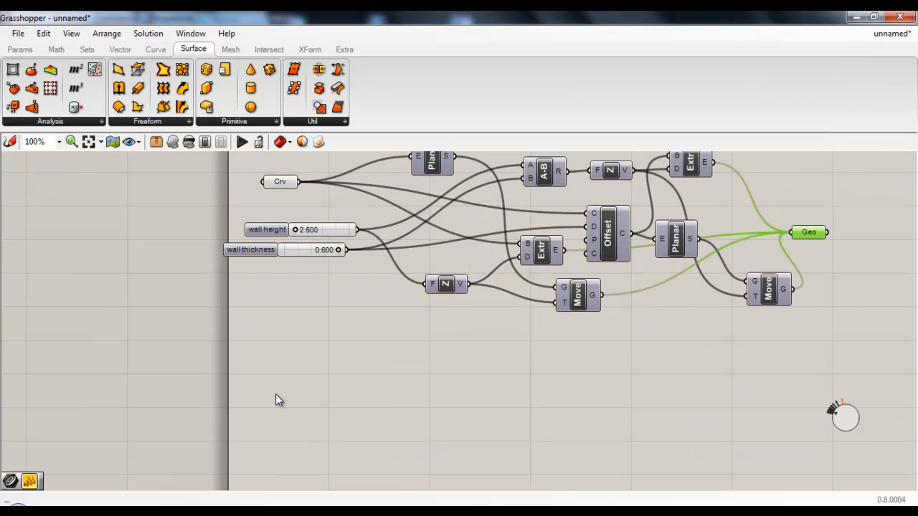
pyautogui.doubleClick(276, 393)
pyautogui.write('crv')
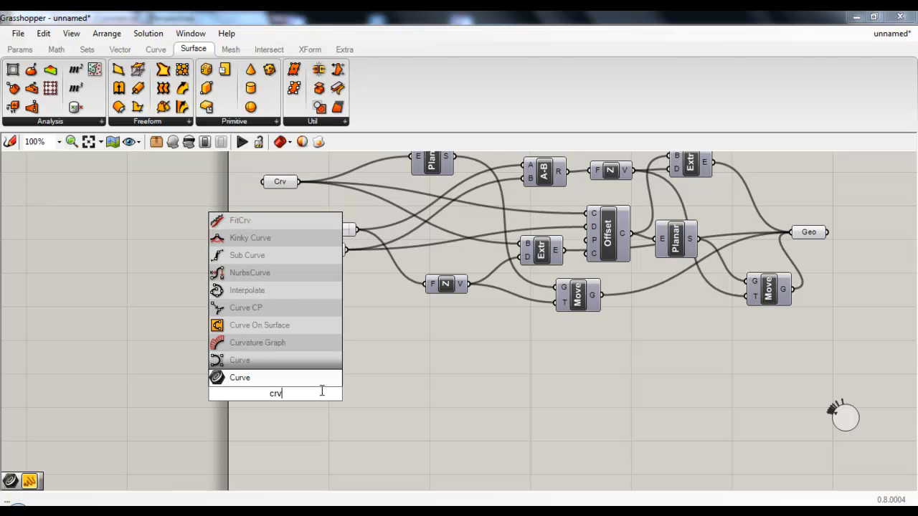
pyautogui.click(228, 380)
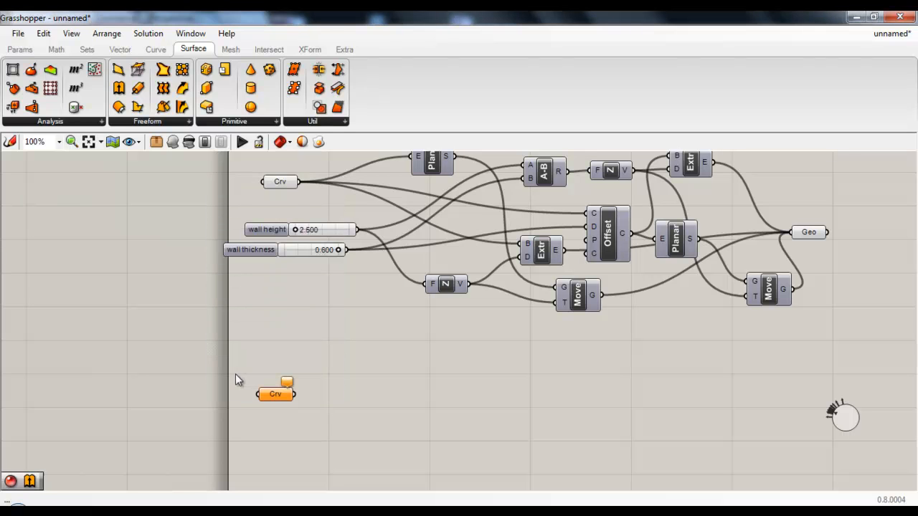
# Step: Add a curve Offset component and place it beside the new Curve parameter
pyautogui.doubleClick(347, 392)
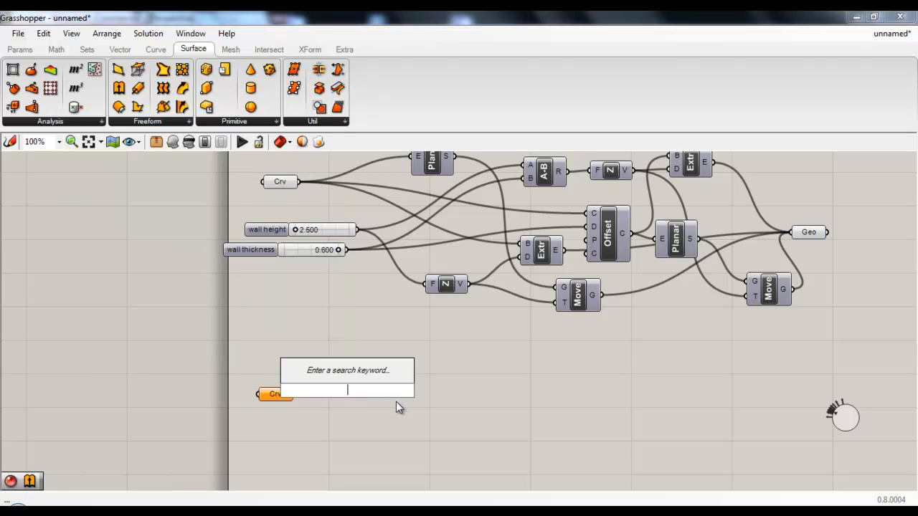
pyautogui.write('off')
pyautogui.click(361, 341)
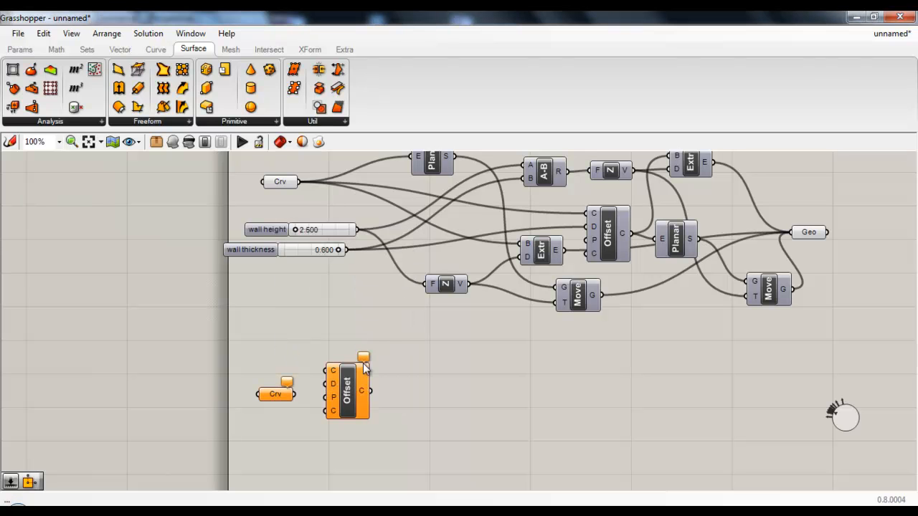
pyautogui.moveTo(351, 392); pyautogui.dragTo(392, 406)
pyautogui.moveTo(352, 412)
pyautogui.mouseDown(button='right')
pyautogui.moveTo(366, 384)
pyautogui.moveTo(345, 410)
pyautogui.mouseUp(button='right')
pyautogui.moveTo(416, 381); pyautogui.dragTo(414, 393)
# Step: Connect the new Curve parameter to the first C input of the Offset and reposition the component
pyautogui.moveTo(382, 398); pyautogui.dragTo(377, 383, button='right')
pyautogui.moveTo(316, 357); pyautogui.dragTo(392, 365)
pyautogui.moveTo(433, 328); pyautogui.dragTo(408, 358, button='right')
pyautogui.scroll(-1, 417, 347)
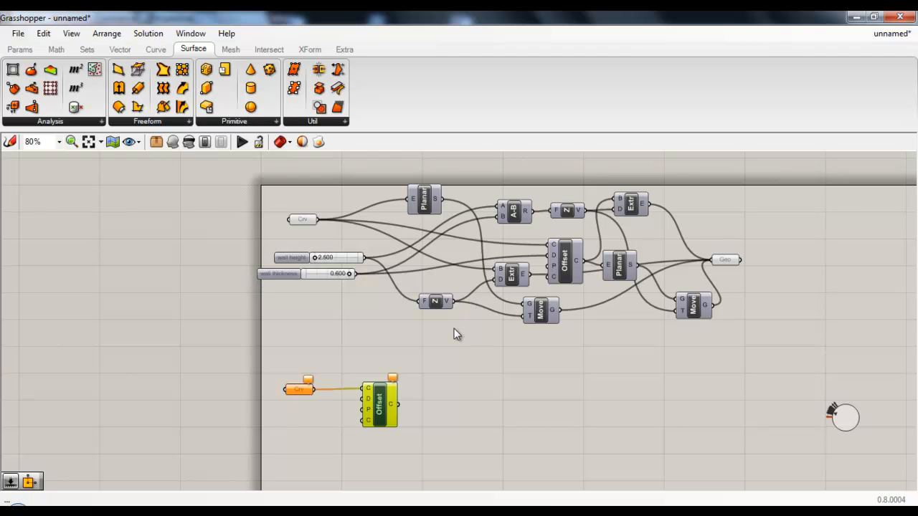
pyautogui.moveTo(474, 330); pyautogui.dragTo(460, 321, button='right')
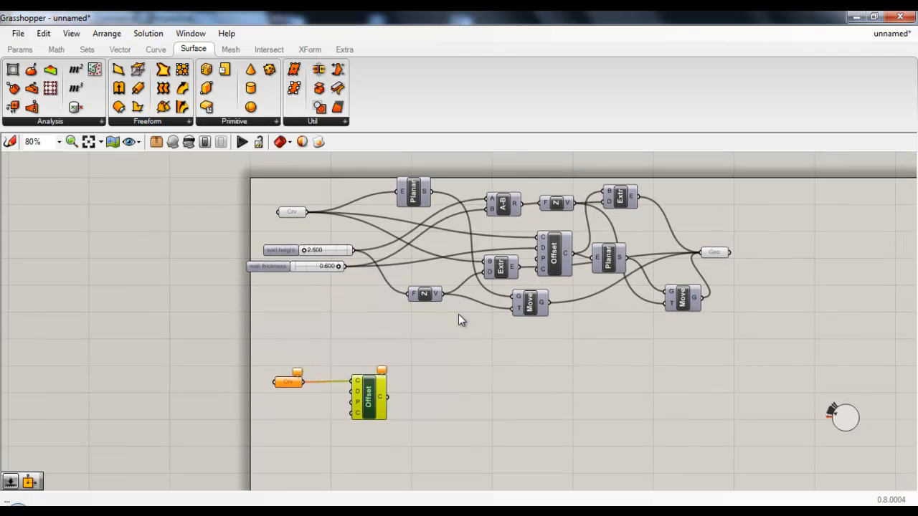
pyautogui.moveTo(371, 397); pyautogui.dragTo(387, 409)
pyautogui.moveTo(344, 450); pyautogui.dragTo(391, 411, button='right')
pyautogui.doubleClick(348, 406)
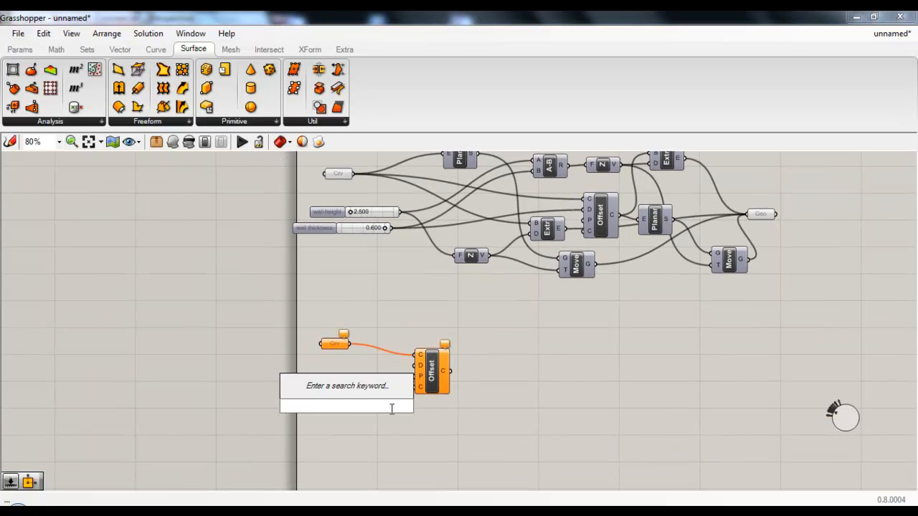
pyautogui.write('slide')
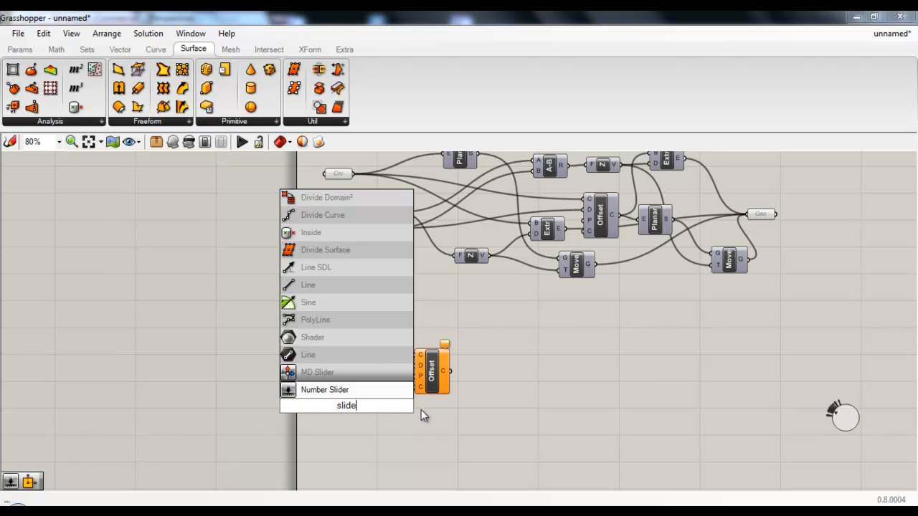
pyautogui.press('Escape')
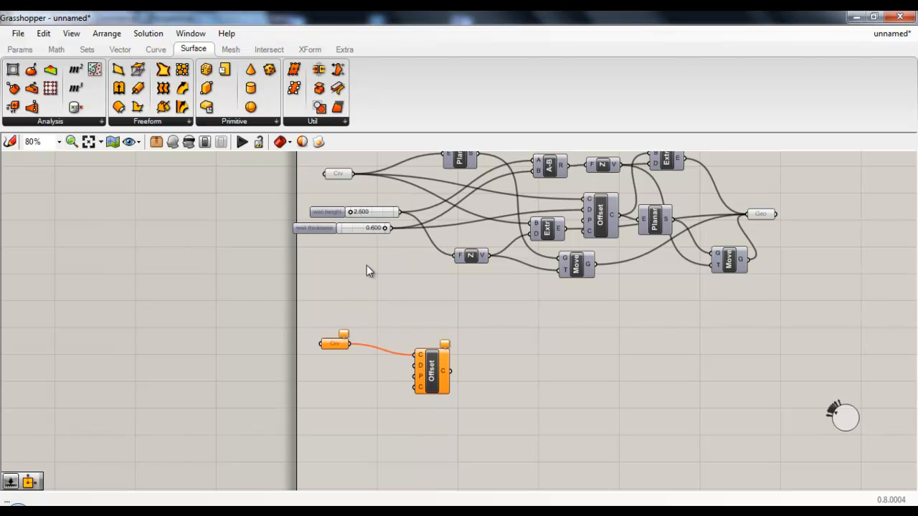
# Step: Duplicate the wall height and wall thickness sliders below the new Curve parameter and align the Offset component with the curve
pyautogui.moveTo(337, 219); pyautogui.dragTo(320, 401)
pyautogui.hotkey('ctrl', 'c')
pyautogui.hotkey('ctrl', 'v')
pyautogui.scroll(4, 321, 401)
pyautogui.scroll(2, 292, 394)
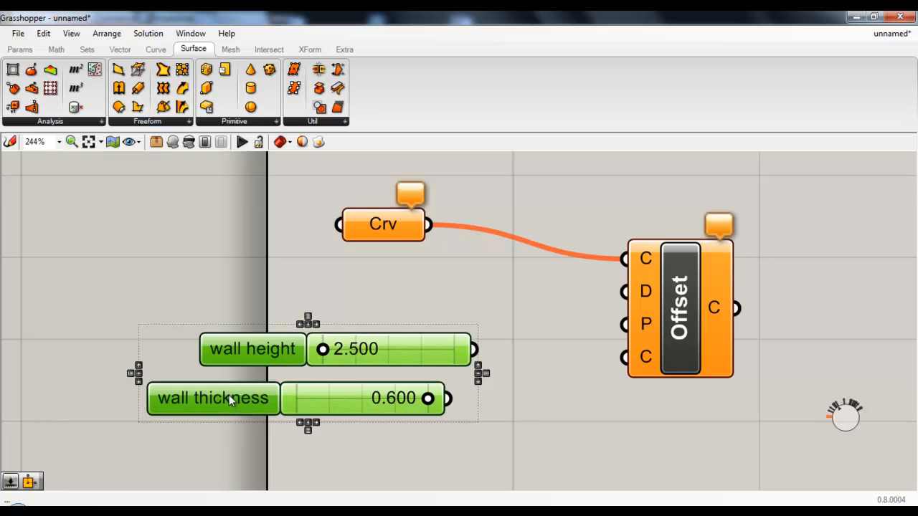
pyautogui.moveTo(532, 421); pyautogui.dragTo(458, 417, button='right')
pyautogui.scroll(-2, 458, 417)
pyautogui.moveTo(639, 389); pyautogui.dragTo(580, 376, button='right')
pyautogui.scroll(-3, 545, 420)
pyautogui.moveTo(527, 378); pyautogui.dragTo(530, 365)
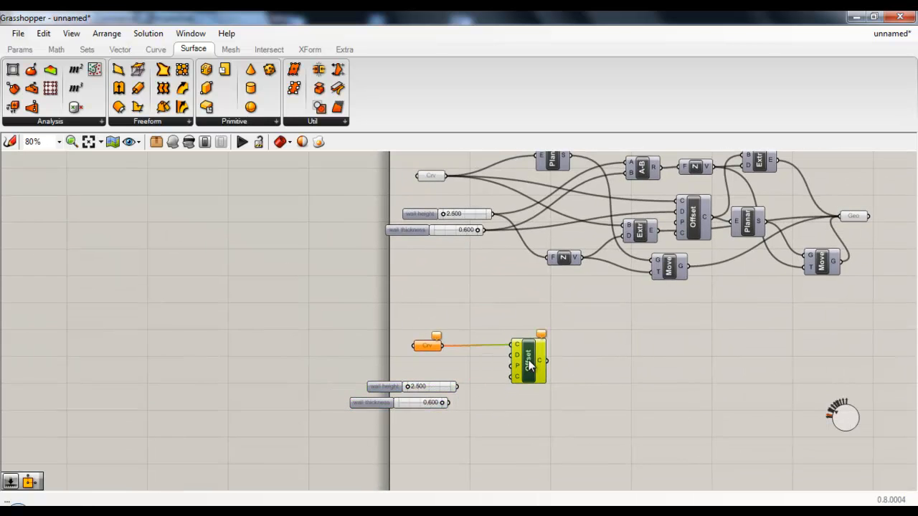
# Step: Add an Extrude component below the Offset and connect the new Curve parameter to its B input
pyautogui.doubleClick(577, 382)
pyautogui.write('extru')
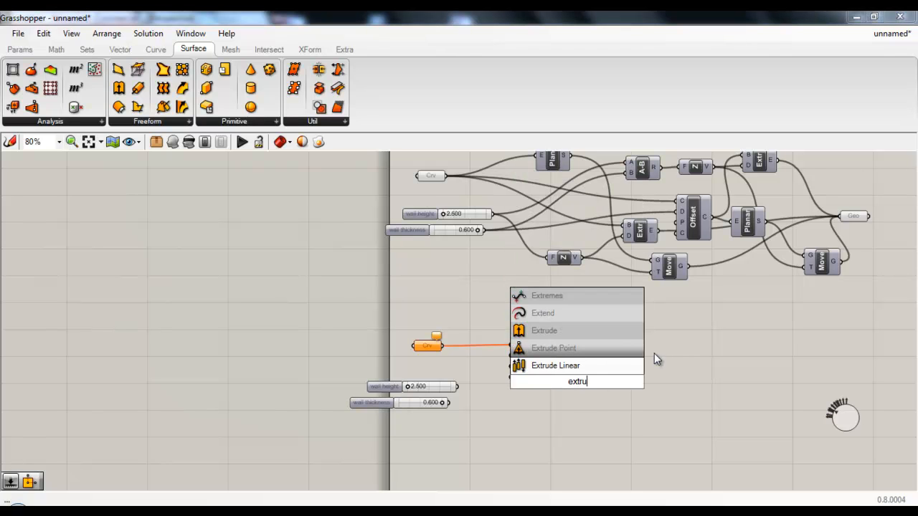
pyautogui.click(578, 330)
pyautogui.moveTo(578, 375); pyautogui.dragTo(594, 345)
pyautogui.moveTo(443, 345); pyautogui.dragTo(569, 421)
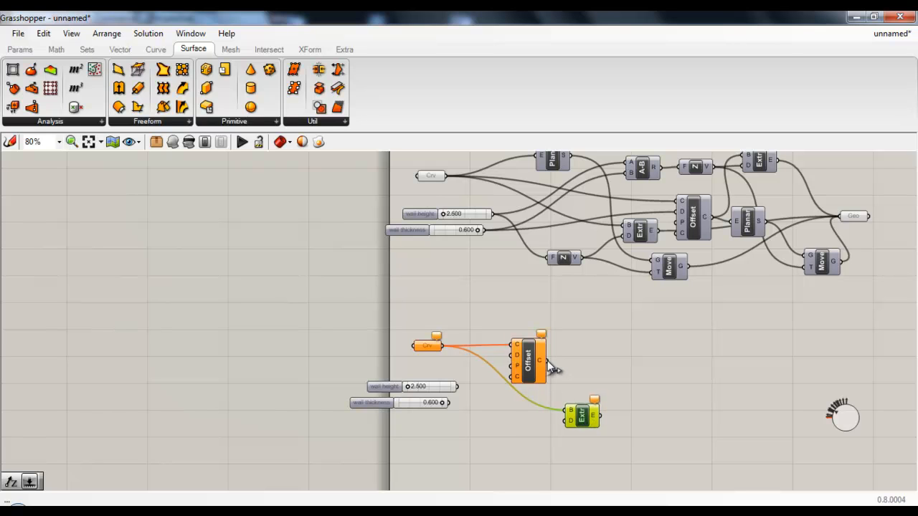
pyautogui.moveTo(580, 419); pyautogui.dragTo(578, 424)
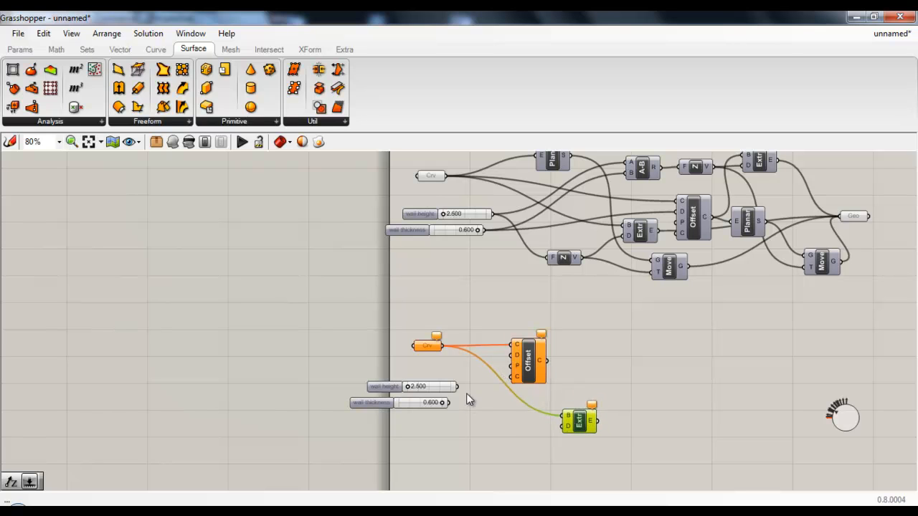
# Step: Add a Unit Z component and wire the wall height slider through it into the Extrude's D input
pyautogui.moveTo(633, 374); pyautogui.dragTo(591, 371, button='right')
pyautogui.scroll(2, 580, 387)
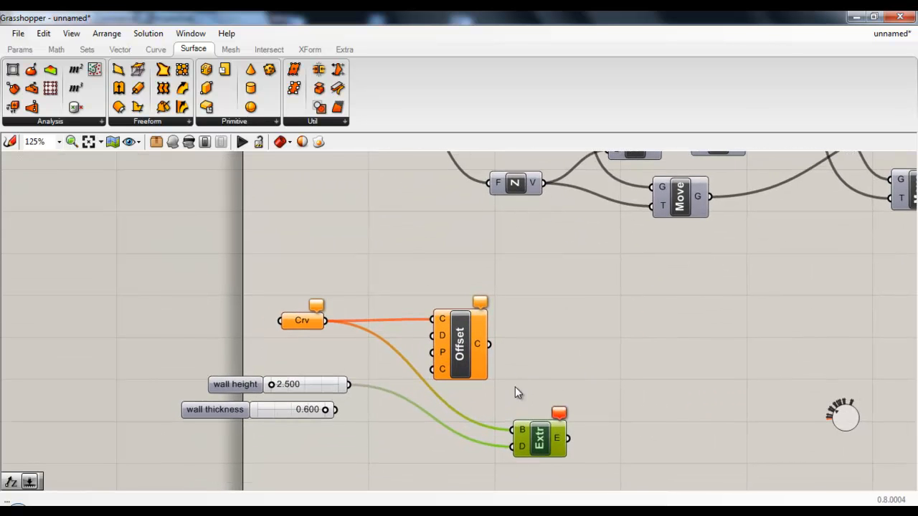
pyautogui.moveTo(464, 368); pyautogui.dragTo(500, 335)
pyautogui.doubleClick(486, 396)
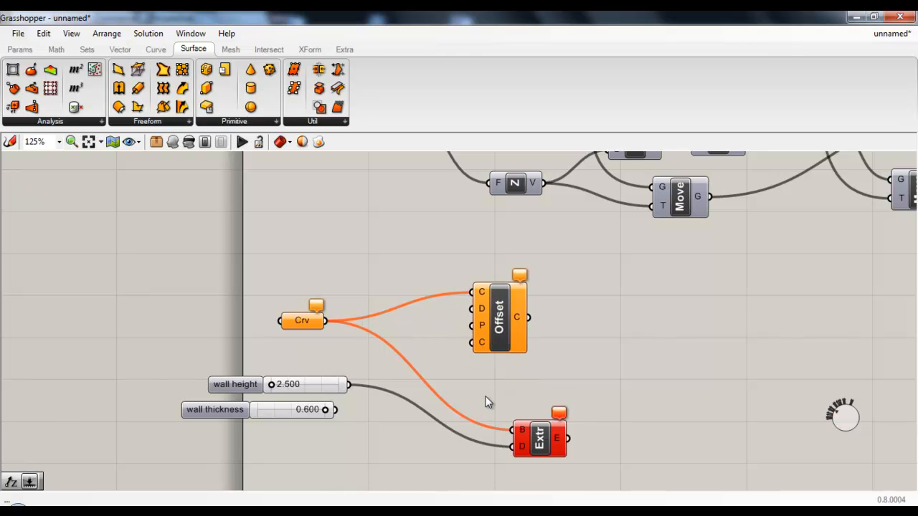
pyautogui.write('z')
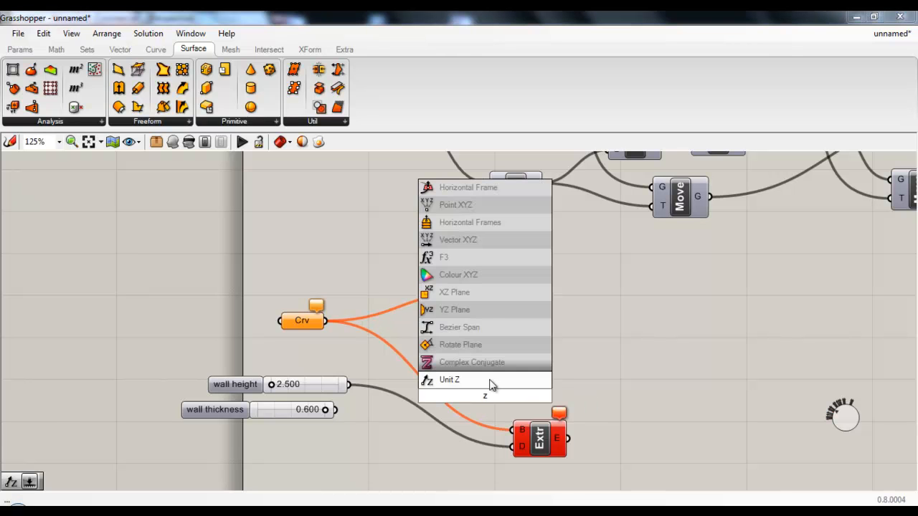
pyautogui.click(489, 382)
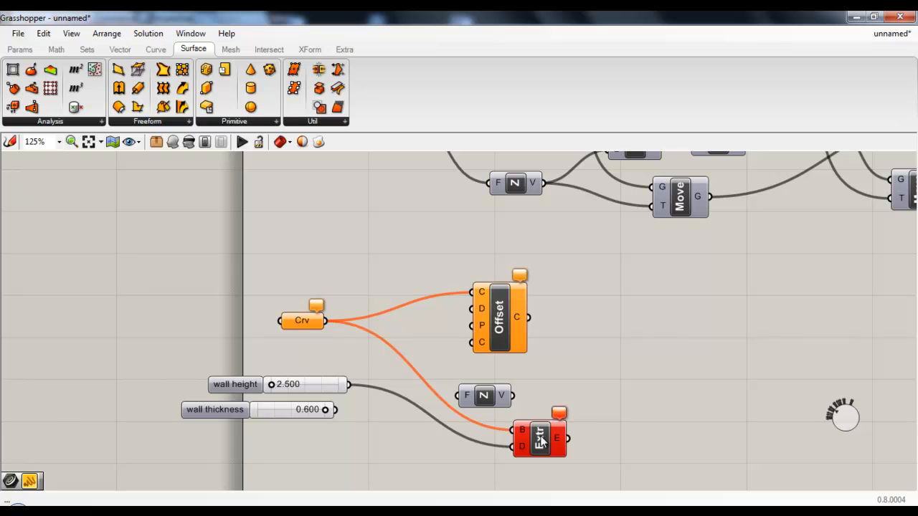
pyautogui.moveTo(541, 441); pyautogui.dragTo(582, 433)
pyautogui.moveTo(458, 402); pyautogui.dragTo(459, 396)
pyautogui.moveTo(554, 438); pyautogui.dragTo(553, 439)
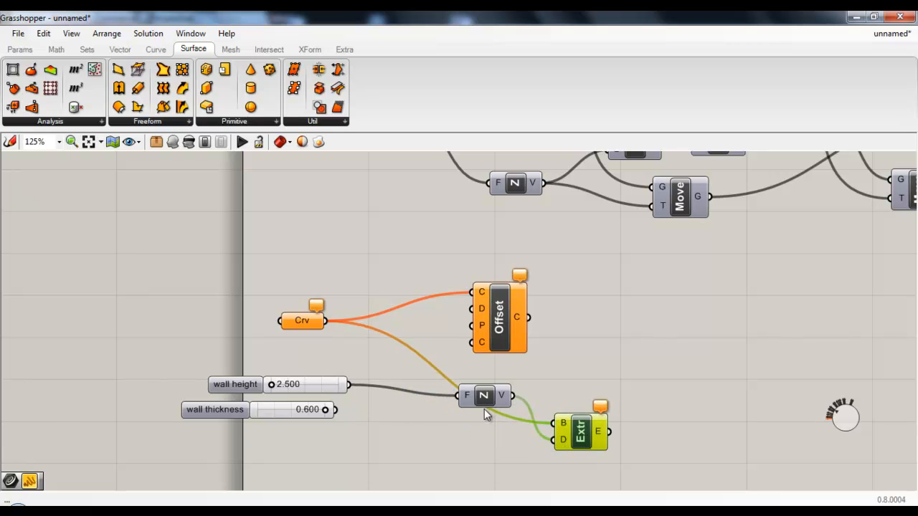
pyautogui.moveTo(484, 400); pyautogui.dragTo(467, 434)
# Step: Add a second Extrude component beside the Offset, feed the Offset output into its B input, and align both Extrudes
pyautogui.moveTo(562, 365); pyautogui.dragTo(502, 353, button='right')
pyautogui.moveTo(460, 302); pyautogui.dragTo(479, 308)
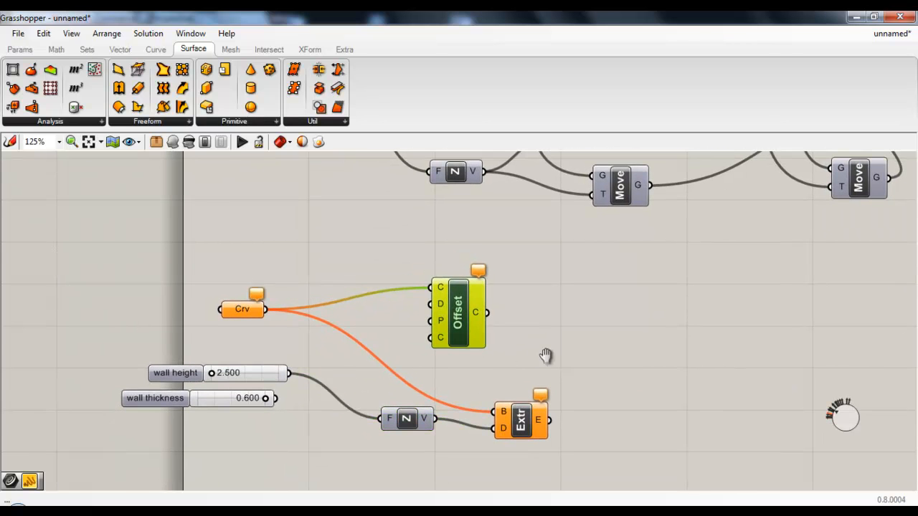
pyautogui.moveTo(545, 354); pyautogui.dragTo(524, 353, button='right')
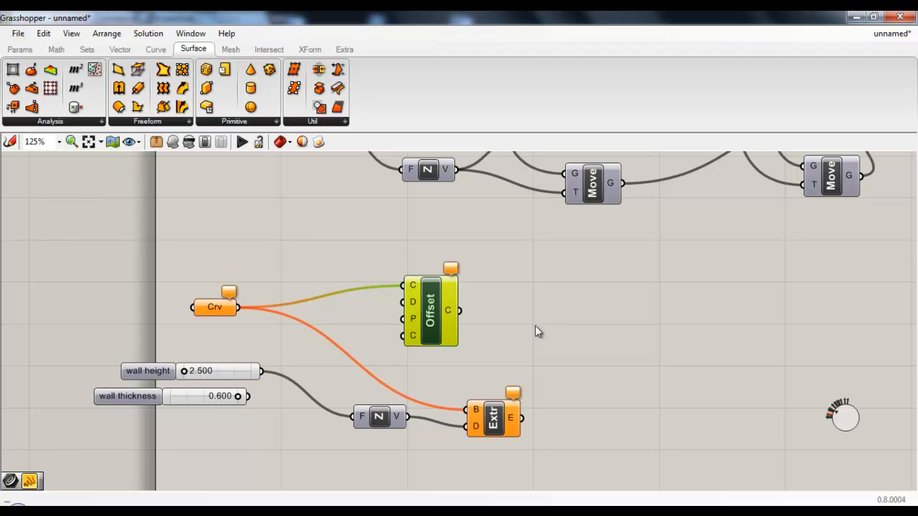
pyautogui.doubleClick(535, 326)
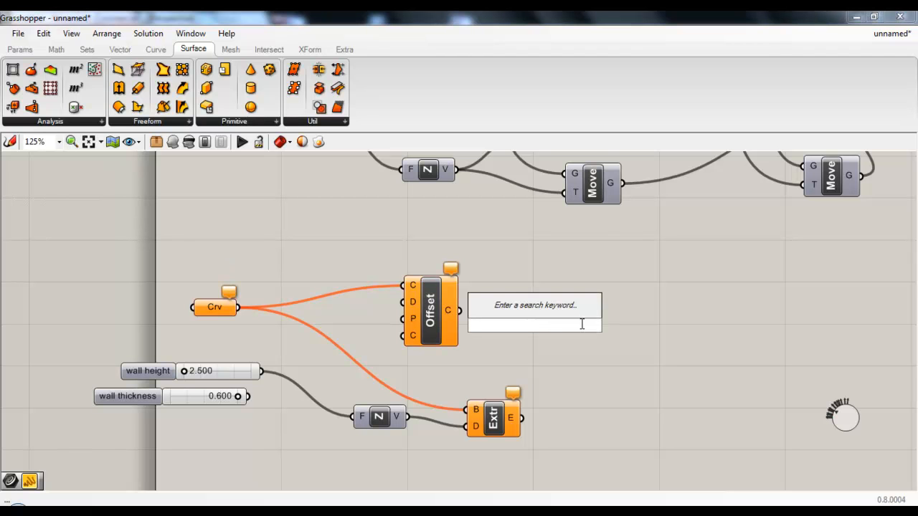
pyautogui.write('extru')
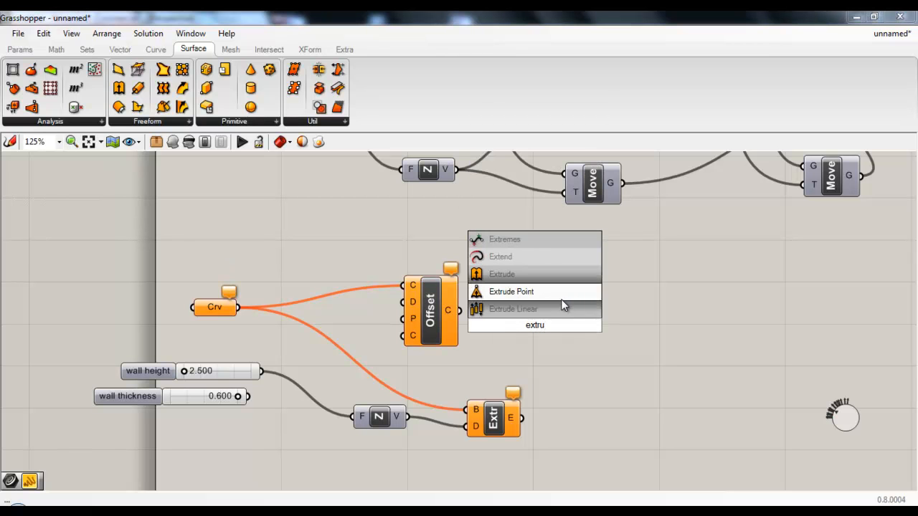
pyautogui.click(548, 276)
pyautogui.moveTo(493, 423); pyautogui.dragTo(530, 423)
pyautogui.moveTo(552, 333); pyautogui.dragTo(546, 330)
pyautogui.moveTo(457, 308); pyautogui.dragTo(521, 315)
pyautogui.moveTo(435, 380); pyautogui.dragTo(453, 348, button='right')
pyautogui.moveTo(545, 392); pyautogui.dragTo(565, 392)
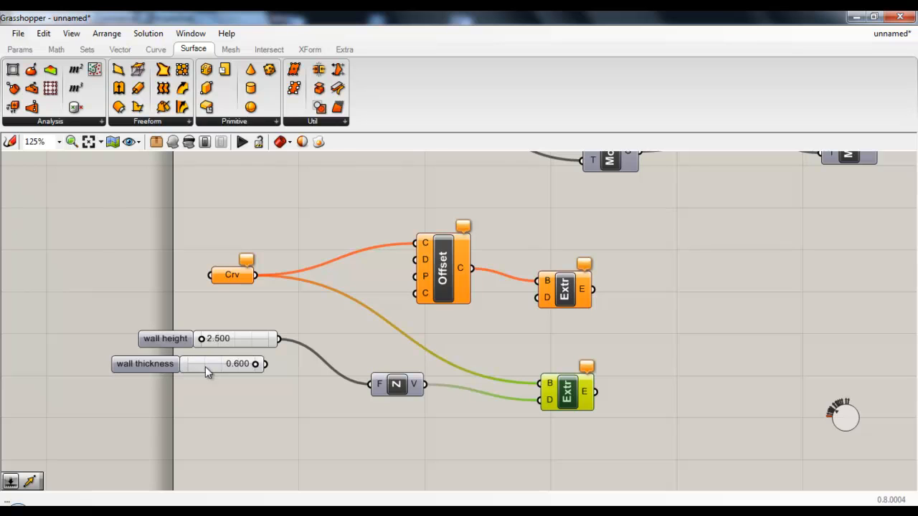
# Step: Add a Subtraction component with wall height wired to input A and wall thickness to input B
pyautogui.doubleClick(456, 337)
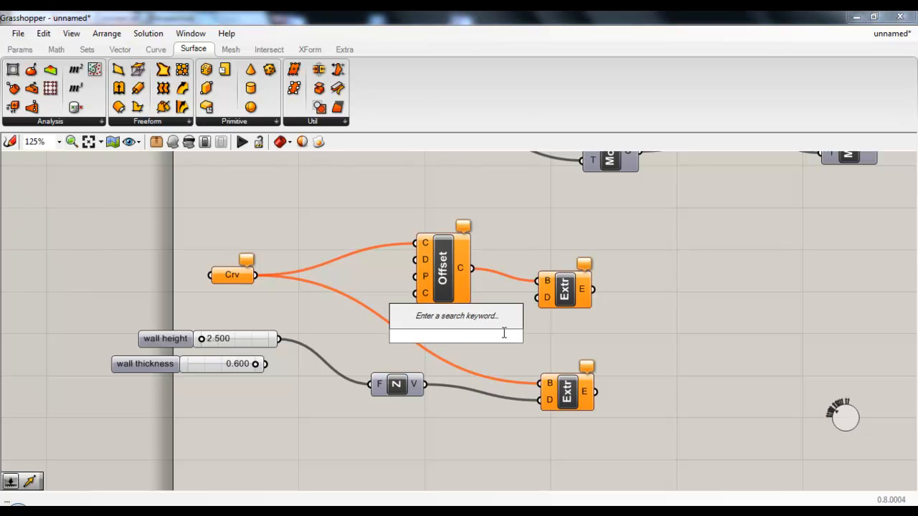
pyautogui.write('sub')
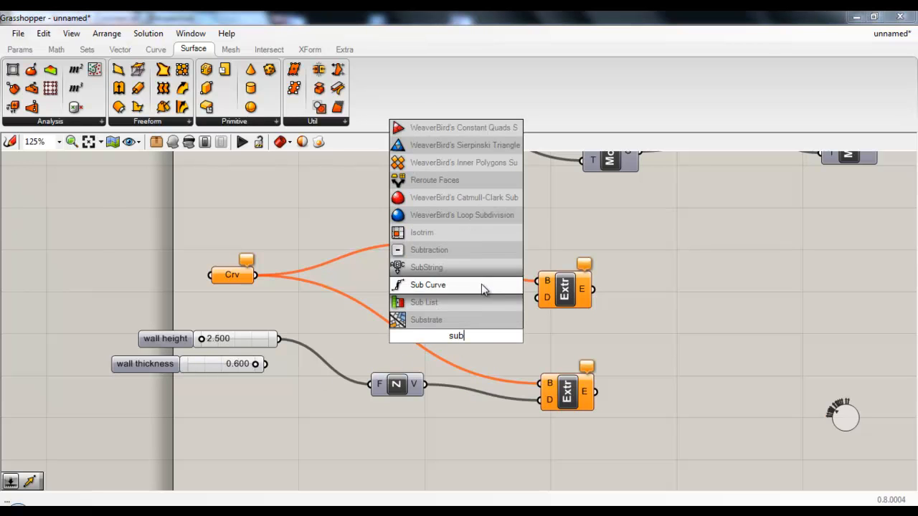
pyautogui.click(472, 251)
pyautogui.moveTo(450, 324); pyautogui.dragTo(468, 332)
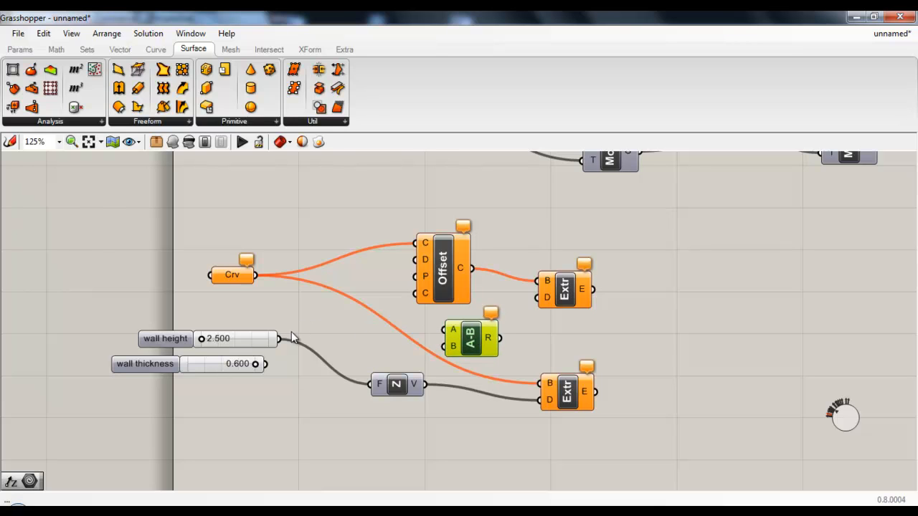
pyautogui.moveTo(282, 337); pyautogui.dragTo(436, 332)
pyautogui.moveTo(265, 365); pyautogui.dragTo(443, 346)
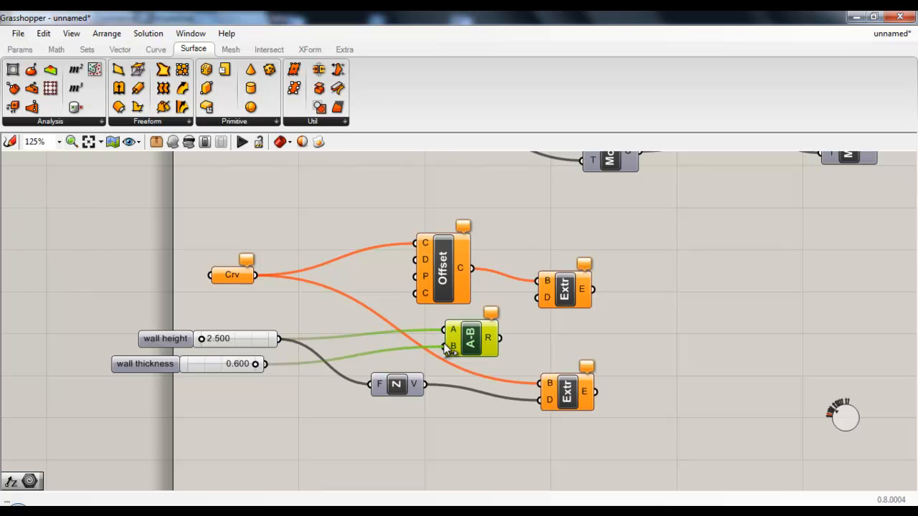
# Step: Duplicate the Unit Z component and wire the Subtraction result through it into the upper Extrude's D input
pyautogui.click(394, 386)
pyautogui.moveTo(411, 388); pyautogui.dragTo(577, 357)
pyautogui.moveTo(505, 346); pyautogui.dragTo(558, 352)
pyautogui.moveTo(570, 302); pyautogui.dragTo(658, 311)
pyautogui.moveTo(606, 352); pyautogui.dragTo(627, 308)
pyautogui.moveTo(573, 351); pyautogui.dragTo(550, 326)
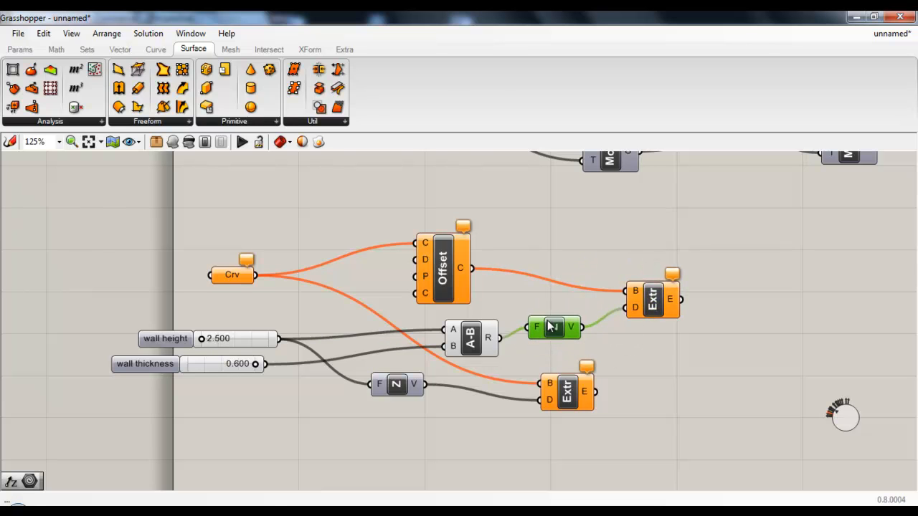
# Step: Shrink the Grasshopper window to reveal Rhino's Perspective viewport and delete all the existing geometry there
pyautogui.moveTo(495, 22); pyautogui.dragTo(509, 25)
pyautogui.moveTo(658, 32); pyautogui.dragTo(665, 34)
pyautogui.moveTo(341, 271); pyautogui.dragTo(210, 218, button='right')
pyautogui.hotkey('ctrl', 'a')
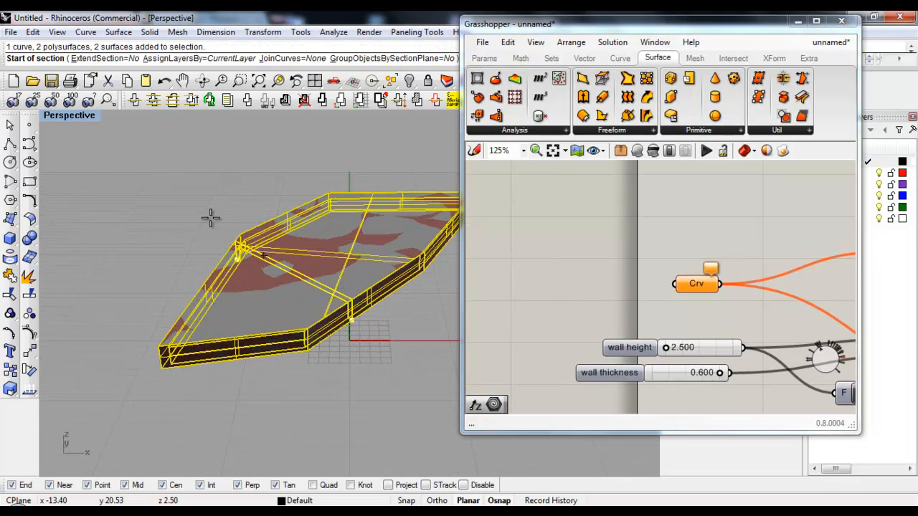
pyautogui.press('Escape')
pyautogui.moveTo(124, 229); pyautogui.dragTo(181, 272, button='right')
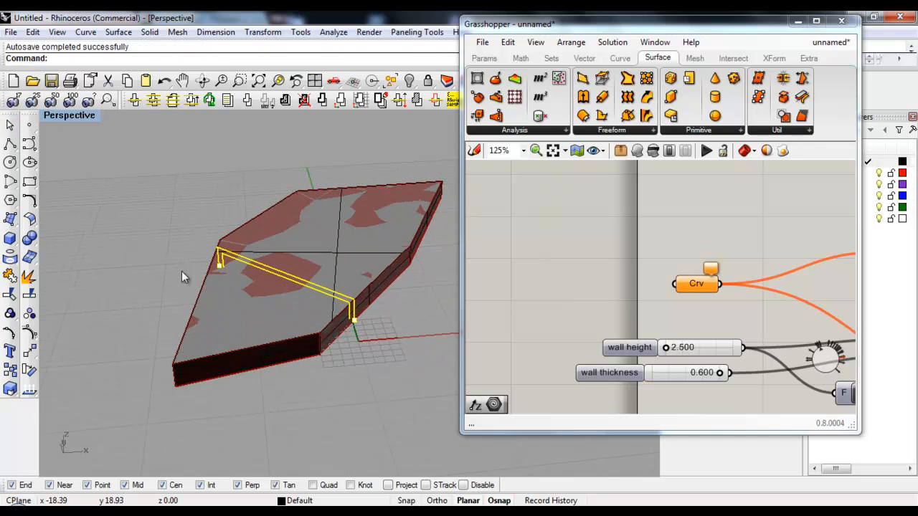
pyautogui.hotkey('ctrl', 'a')
pyautogui.moveTo(289, 342); pyautogui.dragTo(280, 341, button='right')
pyautogui.press('Delete')
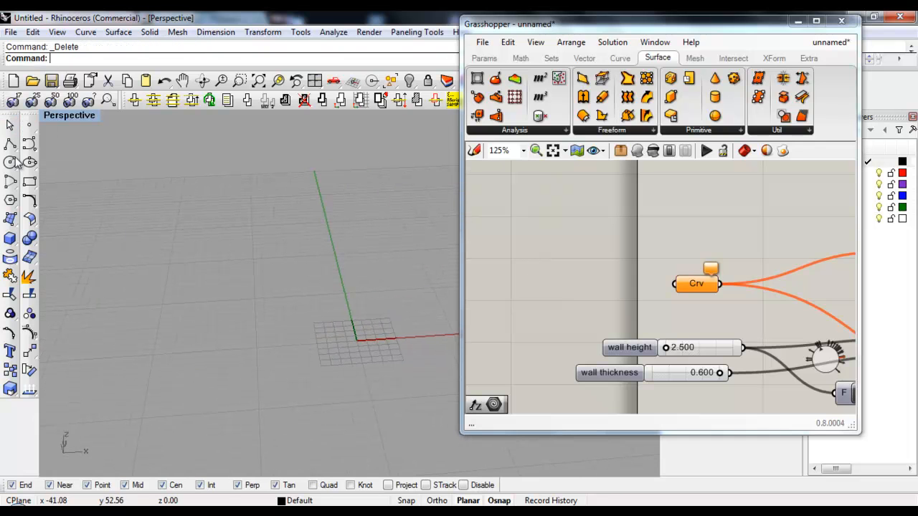
# Step: Draw a closed five-sided polyline on the ground plane in the Perspective viewport
pyautogui.click(10, 144)
pyautogui.click(149, 320)
pyautogui.click(259, 269)
pyautogui.click(359, 326)
pyautogui.click(283, 374)
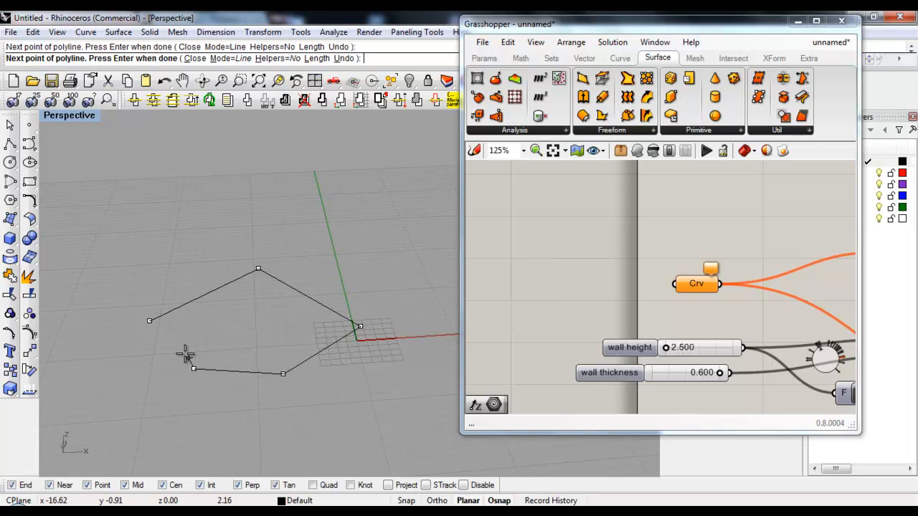
pyautogui.click(149, 320)
# Step: Reference the new five-sided polyline in the lower definition's Curve parameter
pyautogui.moveTo(610, 375); pyautogui.dragTo(560, 348, button='right')
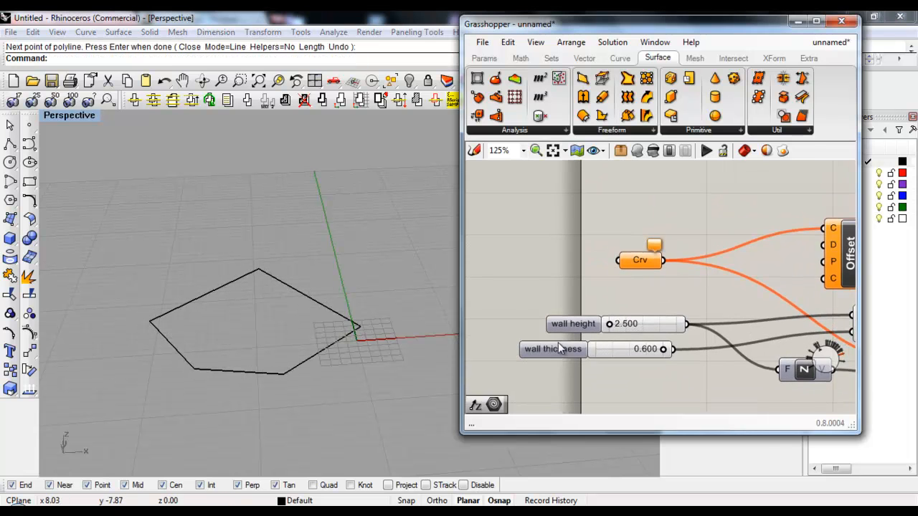
pyautogui.rightClick(653, 267)
pyautogui.click(690, 378)
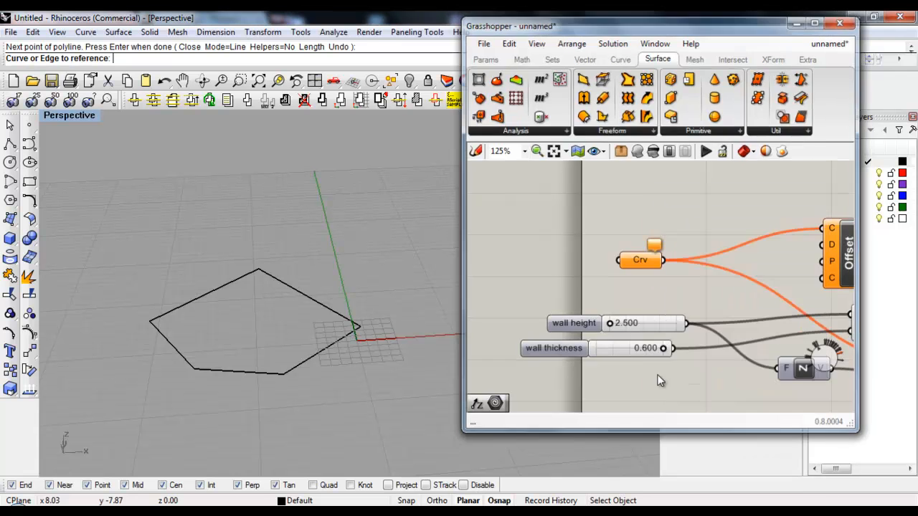
pyautogui.click(341, 343)
pyautogui.moveTo(341, 353); pyautogui.dragTo(237, 352, button='right')
# Step: Flip the direction of the five-sided polyline with the Flip command
pyautogui.click(238, 352)
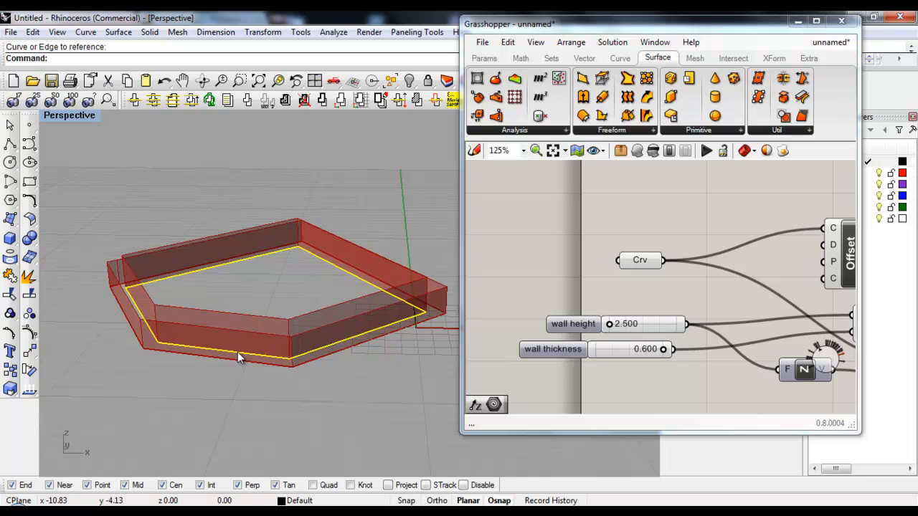
pyautogui.write('Flip')
pyautogui.press('Return')
pyautogui.moveTo(237, 352); pyautogui.dragTo(278, 374, button='right')
# Step: Examine the extruded wall preview in the viewport and the Extrude components that generate it
pyautogui.moveTo(745, 327); pyautogui.dragTo(706, 308, button='right')
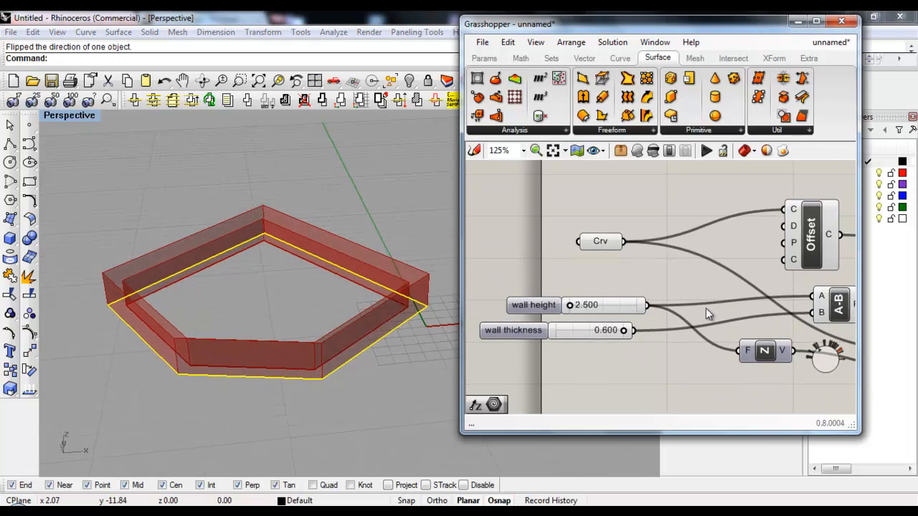
pyautogui.moveTo(266, 311); pyautogui.dragTo(140, 312, button='right')
pyautogui.scroll(-2, 137, 286)
pyautogui.scroll(3, 150, 334)
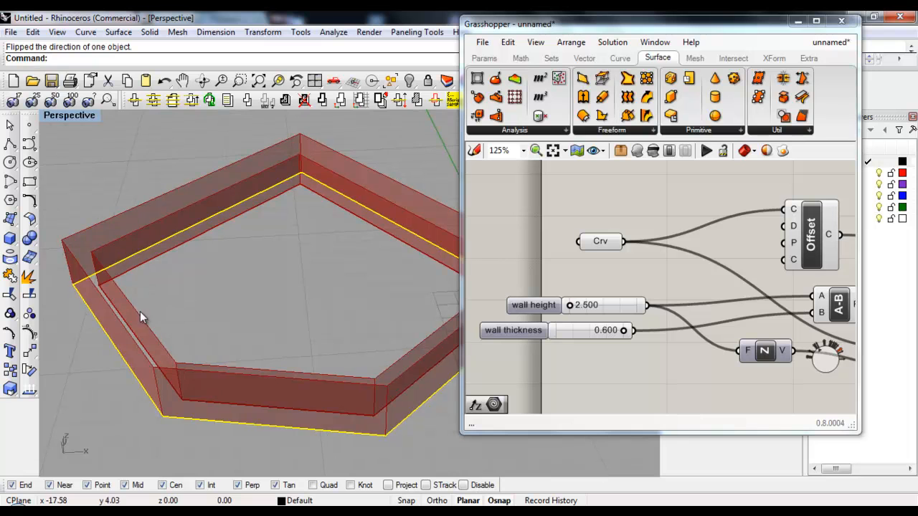
pyautogui.scroll(-3, 134, 305)
pyautogui.moveTo(609, 337); pyautogui.dragTo(573, 309, button='right')
pyautogui.scroll(-3, 546, 307)
pyautogui.moveTo(635, 333); pyautogui.dragTo(582, 332, button='right')
pyautogui.scroll(2, 706, 293)
pyautogui.moveTo(707, 294); pyautogui.dragTo(674, 289, button='right')
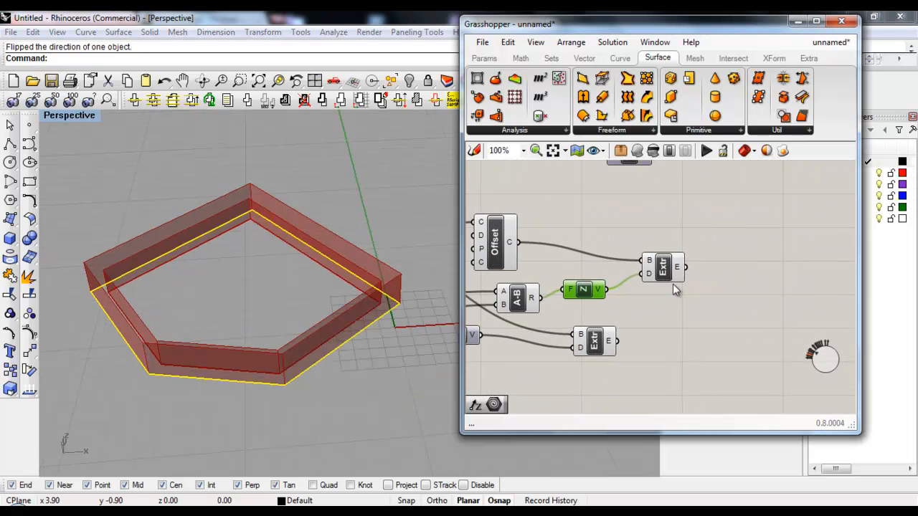
# Step: Tidy the placement of the two Extrude components in the lower definition
pyautogui.moveTo(666, 275); pyautogui.dragTo(667, 272)
pyautogui.moveTo(594, 350); pyautogui.dragTo(616, 349)
pyautogui.moveTo(614, 325); pyautogui.dragTo(700, 331, button='right')
pyautogui.scroll(-1, 689, 339)
pyautogui.moveTo(703, 300); pyautogui.dragTo(700, 313)
pyautogui.moveTo(721, 317); pyautogui.dragTo(665, 343, button='right')
# Step: Add a Move component above the upper Extrude of the lower definition and shift the Offset component to make room
pyautogui.doubleClick(678, 307)
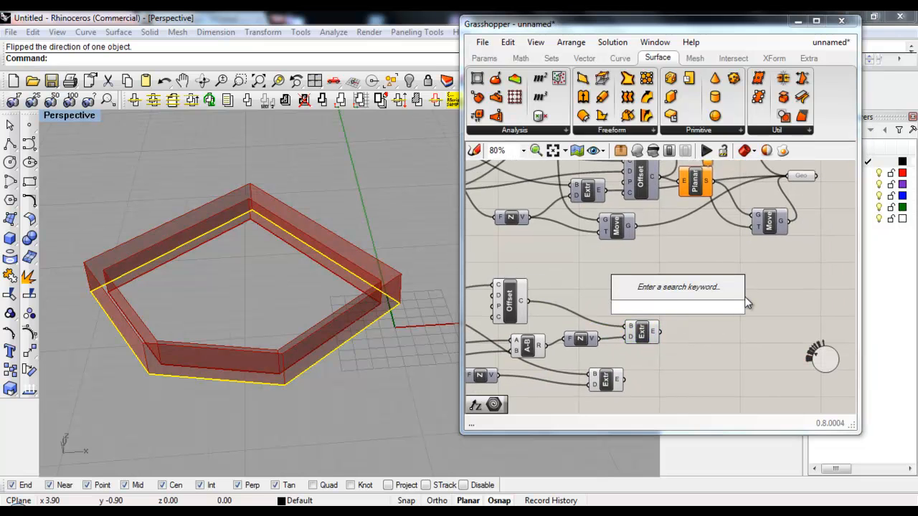
pyautogui.write('move')
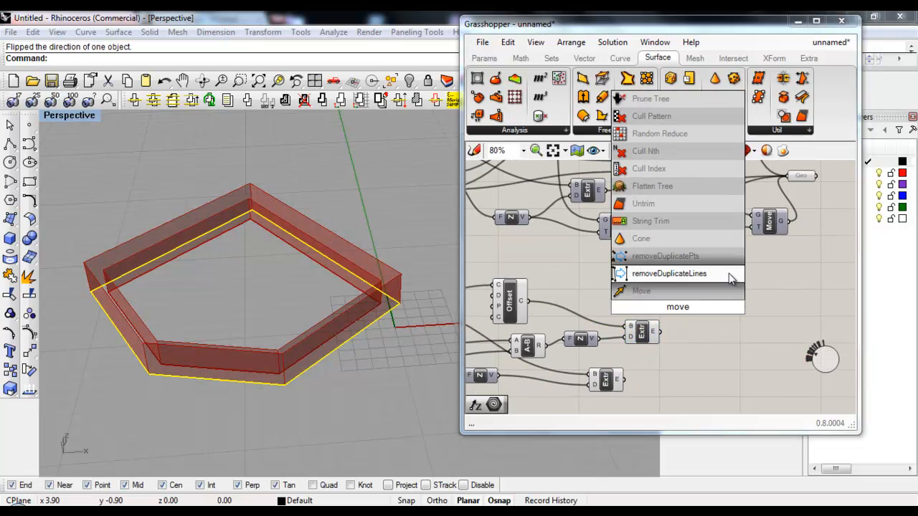
pyautogui.click(688, 293)
pyautogui.moveTo(660, 314); pyautogui.dragTo(730, 314, button='right')
pyautogui.moveTo(749, 316); pyautogui.dragTo(707, 293)
pyautogui.moveTo(664, 298); pyautogui.dragTo(728, 306, button='right')
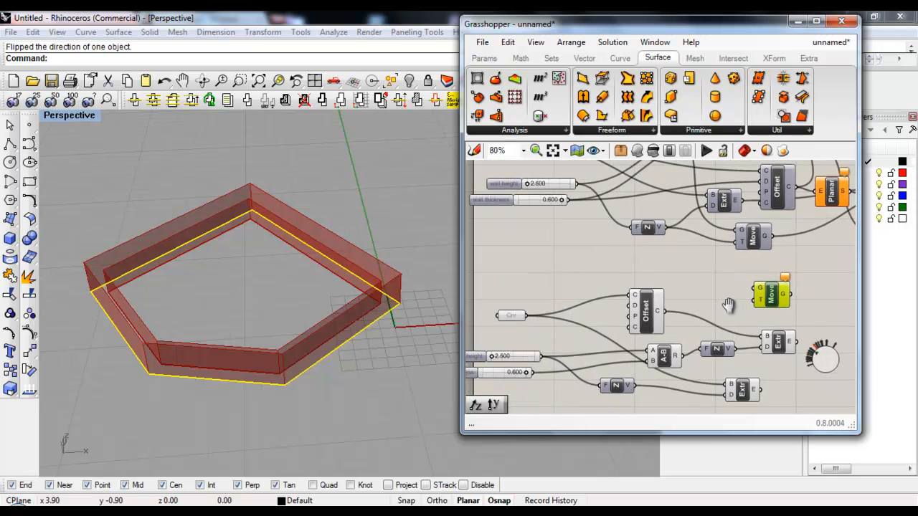
pyautogui.moveTo(628, 316); pyautogui.dragTo(613, 302, button='right')
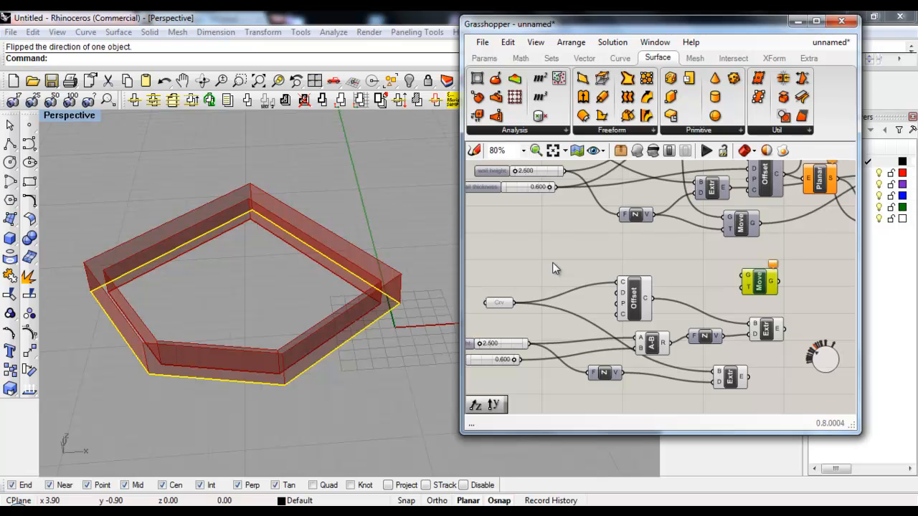
pyautogui.moveTo(629, 284); pyautogui.dragTo(618, 299)
pyautogui.moveTo(721, 337); pyautogui.dragTo(678, 314, button='right')
pyautogui.moveTo(718, 268)
pyautogui.mouseDown()
pyautogui.moveTo(736, 264)
pyautogui.moveTo(707, 265)
pyautogui.mouseUp()
pyautogui.moveTo(668, 277); pyautogui.dragTo(705, 294, button='right')
# Step: Add a Planar Srf component above the Offset component in the lower definition
pyautogui.doubleClick(633, 263)
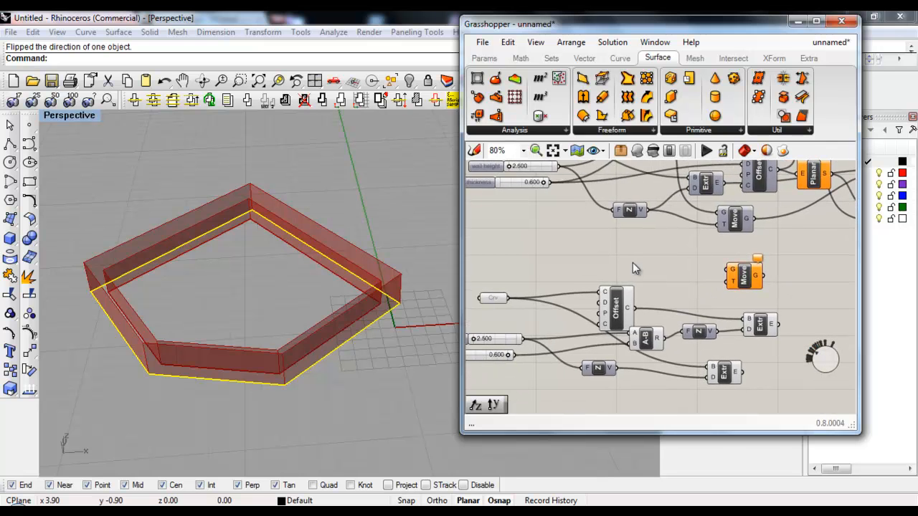
pyautogui.write('plan')
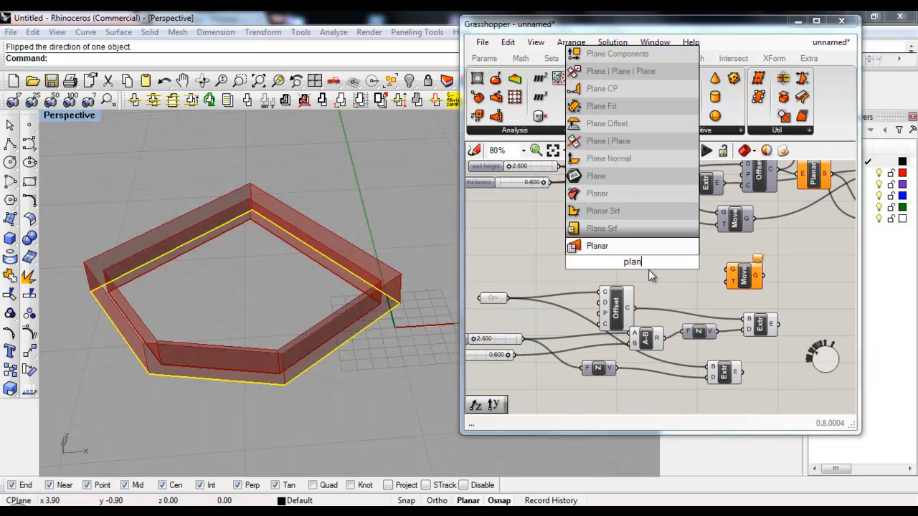
pyautogui.click(626, 211)
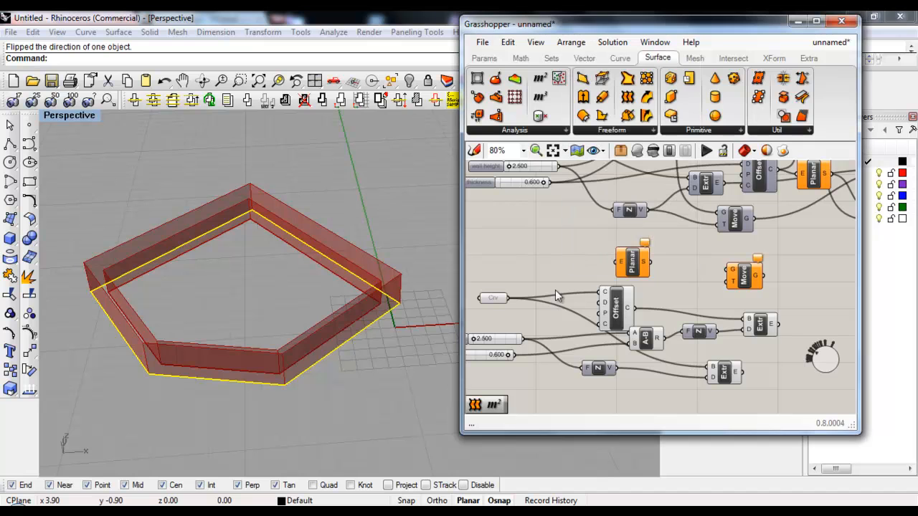
# Step: Wire the curve through Planar Srf into the Move geometry input, feed Move's translation from the wall height Z vector, and reposition Move
pyautogui.moveTo(507, 298); pyautogui.dragTo(730, 273)
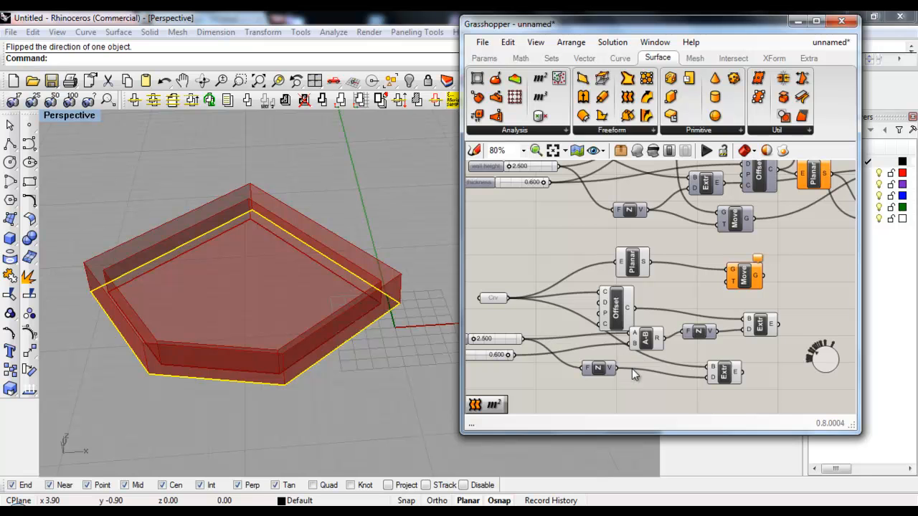
pyautogui.moveTo(640, 362); pyautogui.dragTo(730, 285)
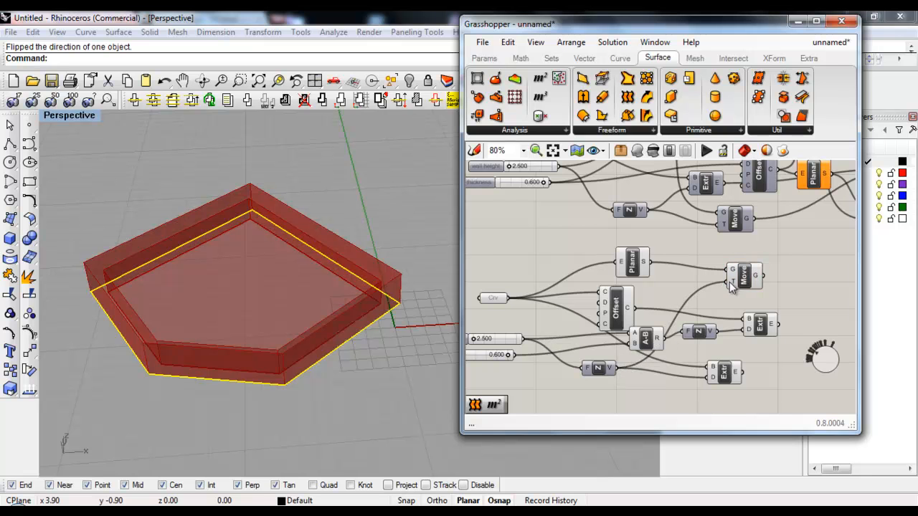
pyautogui.click(753, 277)
pyautogui.moveTo(428, 308); pyautogui.dragTo(359, 301, button='right')
pyautogui.moveTo(705, 328); pyautogui.dragTo(584, 307, button='right')
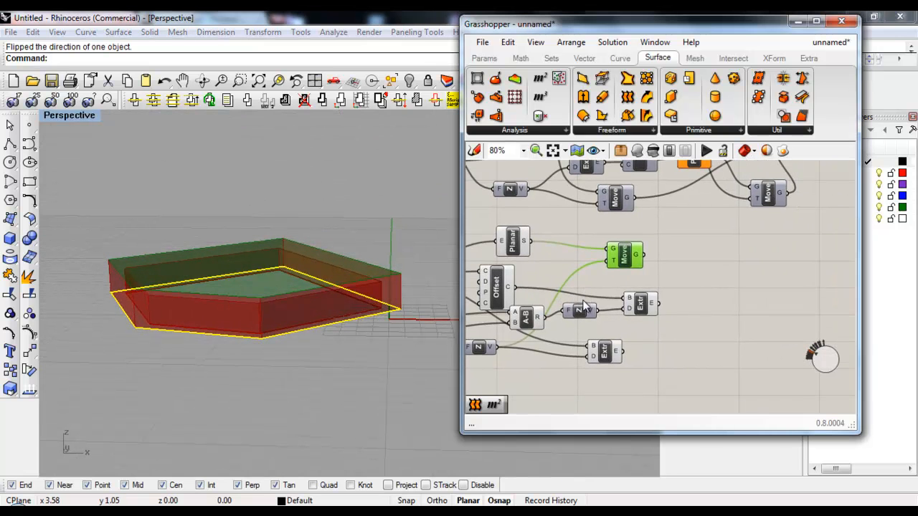
pyautogui.moveTo(629, 262); pyautogui.dragTo(654, 261)
pyautogui.moveTo(655, 261); pyautogui.dragTo(710, 259, button='right')
# Step: Duplicate the Planar Srf component to the far side of the upper Extrude and feed the Offset curve into its edges input
pyautogui.click(567, 255)
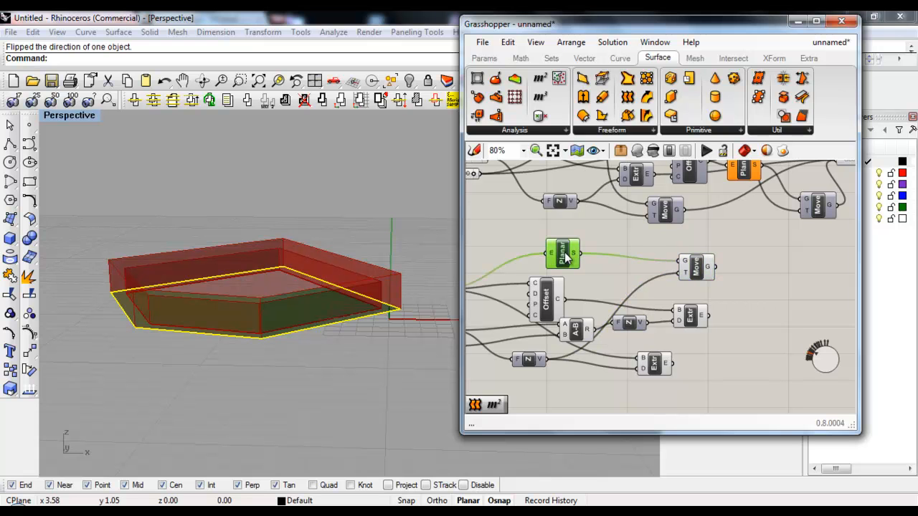
pyautogui.keyDown('alt'); pyautogui.moveTo(567, 257); pyautogui.dragTo(755, 304); pyautogui.keyUp('alt')
pyautogui.moveTo(566, 299); pyautogui.dragTo(731, 299)
# Step: Duplicate the Move component beside the lower Extrude and connect the wall height Z vector to its translation input
pyautogui.moveTo(697, 271); pyautogui.dragTo(771, 357)
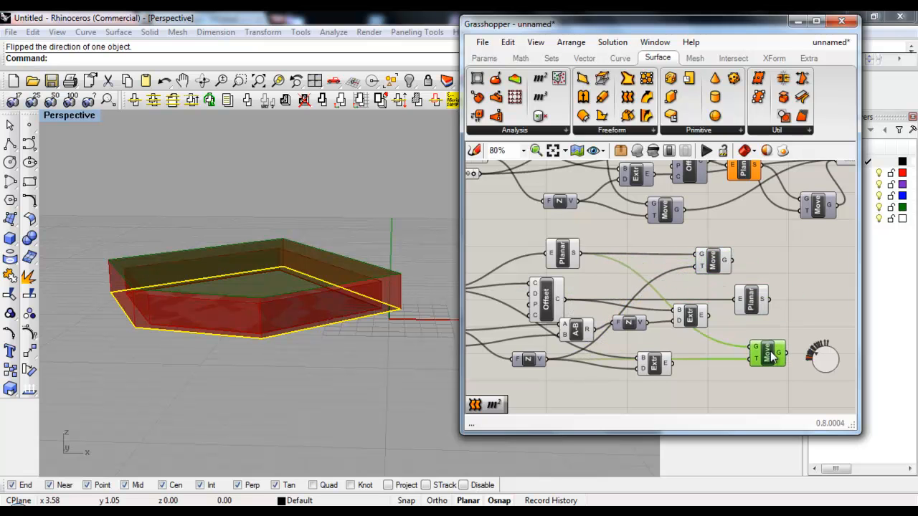
pyautogui.moveTo(700, 380); pyautogui.dragTo(683, 369, button='right')
pyautogui.moveTo(664, 354); pyautogui.dragTo(738, 349)
pyautogui.click(745, 301)
pyautogui.moveTo(745, 301); pyautogui.dragTo(753, 298)
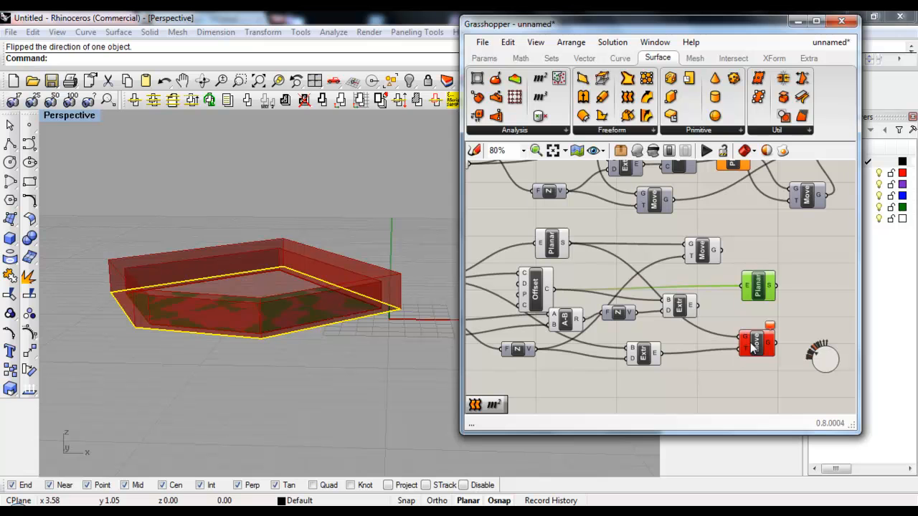
pyautogui.moveTo(753, 347); pyautogui.dragTo(763, 345)
pyautogui.moveTo(715, 356)
pyautogui.mouseDown(button='right')
pyautogui.moveTo(709, 367)
pyautogui.moveTo(702, 345)
pyautogui.mouseUp(button='right')
pyautogui.moveTo(561, 335); pyautogui.dragTo(762, 332)
# Step: Connect the second Planar Srf to the duplicated Move's geometry input and space the two components apart
pyautogui.moveTo(375, 292)
pyautogui.mouseDown(button='right')
pyautogui.moveTo(334, 322)
pyautogui.moveTo(391, 290)
pyautogui.mouseUp(button='right')
pyautogui.click(788, 278)
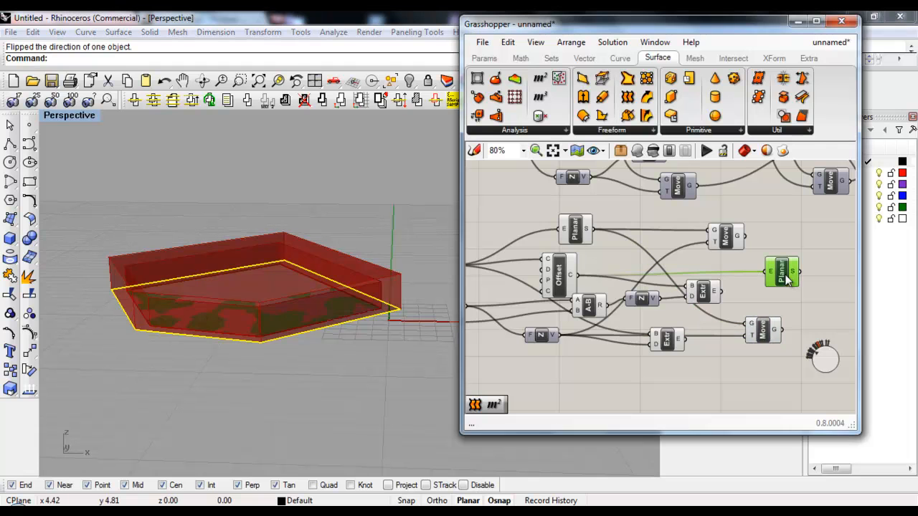
pyautogui.moveTo(781, 304); pyautogui.dragTo(730, 320, button='right')
pyautogui.moveTo(715, 335); pyautogui.dragTo(753, 335)
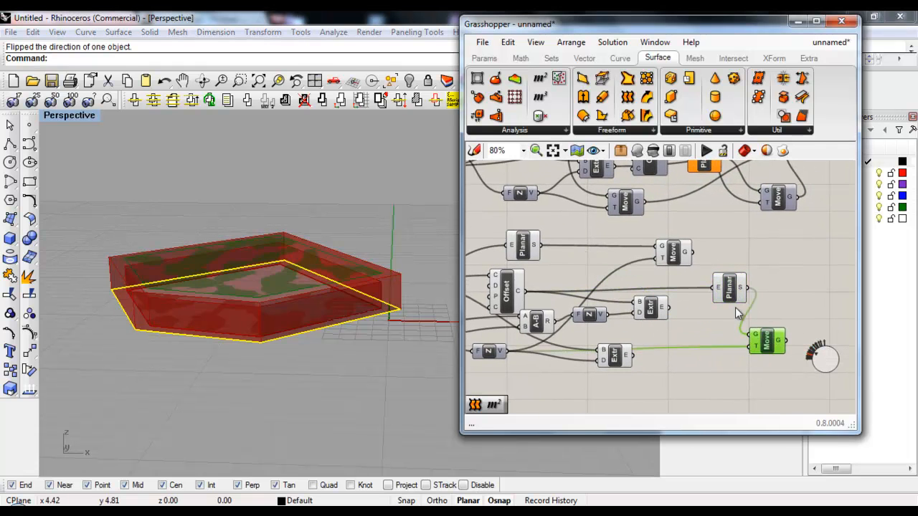
pyautogui.moveTo(730, 294); pyautogui.dragTo(716, 299)
pyautogui.moveTo(781, 357); pyautogui.dragTo(796, 354)
# Step: Shift the two Extrude components and connect the Z vector of the subtracted height to the second Move's translation input
pyautogui.moveTo(409, 305); pyautogui.dragTo(353, 309, button='right')
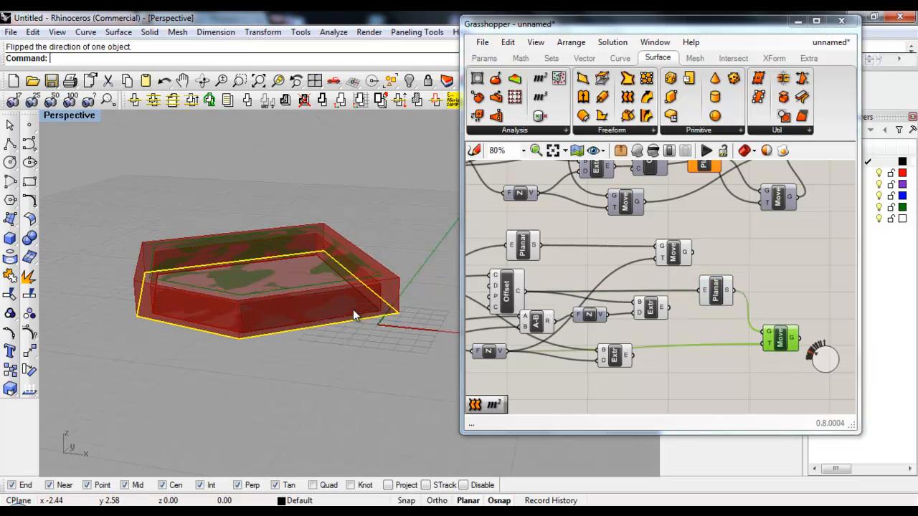
pyautogui.scroll(6, 352, 309)
pyautogui.moveTo(715, 356); pyautogui.dragTo(768, 343, button='right')
pyautogui.moveTo(673, 347)
pyautogui.mouseDown()
pyautogui.moveTo(671, 376)
pyautogui.moveTo(657, 374)
pyautogui.moveTo(668, 362)
pyautogui.mouseUp()
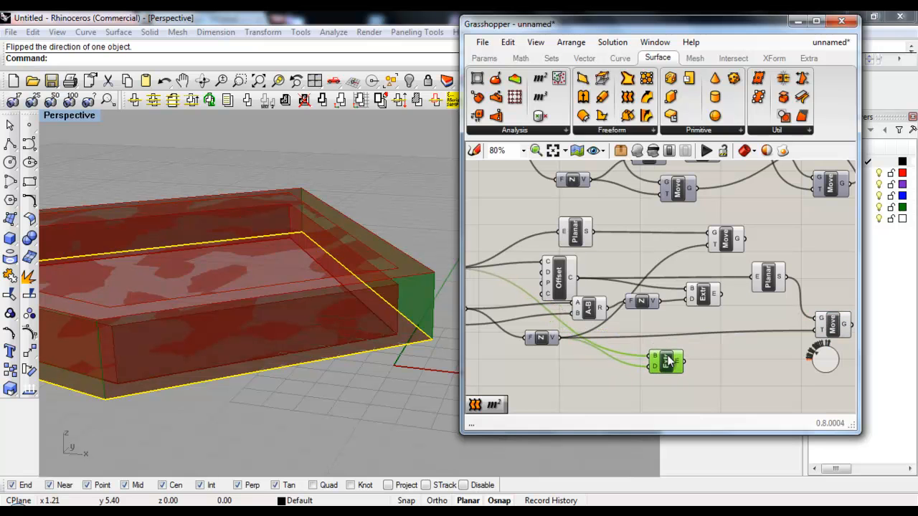
pyautogui.moveTo(702, 298); pyautogui.dragTo(710, 285)
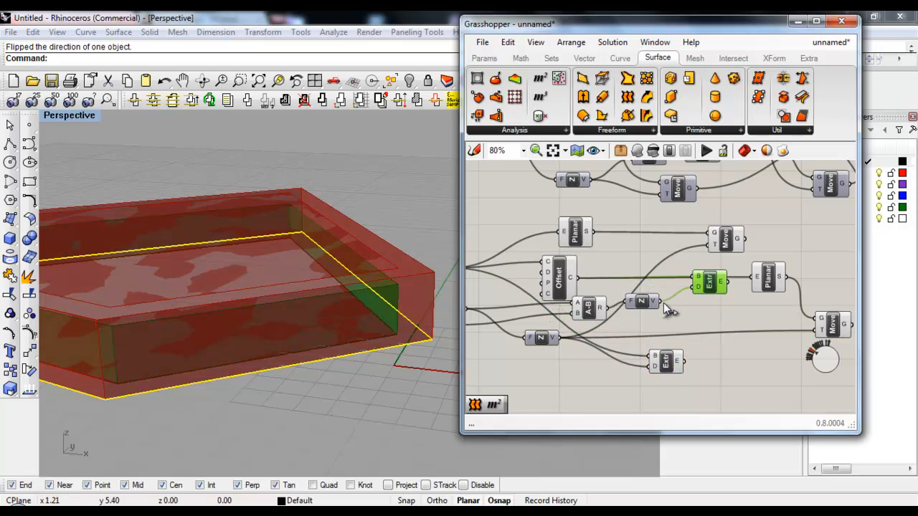
pyautogui.moveTo(657, 301); pyautogui.dragTo(817, 331)
pyautogui.moveTo(355, 300); pyautogui.dragTo(320, 298, button='right')
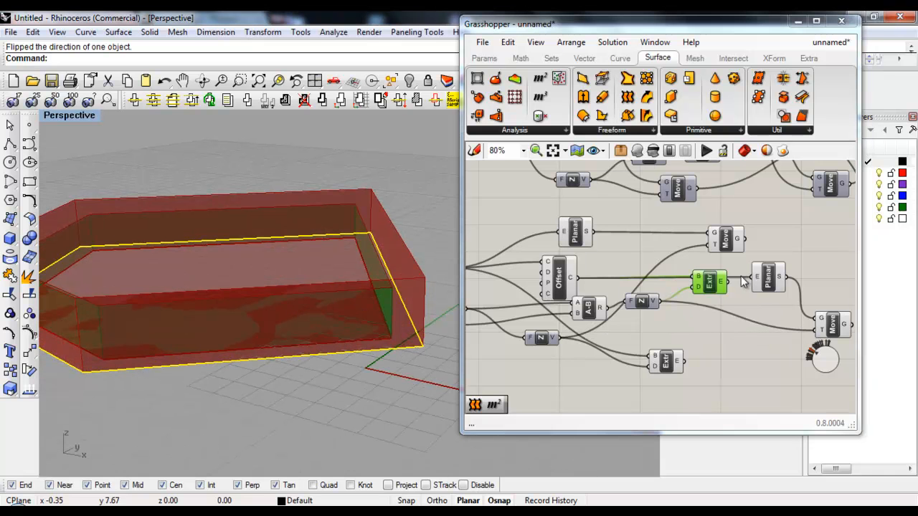
# Step: Line up the Move, second Planar Srf and outer Extrude components at the output end of the lower definition
pyautogui.scroll(-1, 742, 281)
pyautogui.moveTo(587, 365); pyautogui.dragTo(697, 378)
pyautogui.moveTo(631, 273); pyautogui.dragTo(710, 285)
pyautogui.click(664, 305)
pyautogui.moveTo(664, 305); pyautogui.dragTo(694, 311)
pyautogui.moveTo(714, 342); pyautogui.dragTo(728, 342)
pyautogui.moveTo(700, 376); pyautogui.dragTo(730, 373)
pyautogui.moveTo(724, 337); pyautogui.dragTo(655, 346, button='right')
# Step: Turn off the preview of the intermediate components in the lower definition, from Planar Srf and Offset through the inner Extrude
pyautogui.moveTo(685, 277); pyautogui.dragTo(619, 375)
pyautogui.moveTo(389, 322); pyautogui.dragTo(405, 337, button='right')
pyautogui.moveTo(542, 336); pyautogui.dragTo(688, 331, button='right')
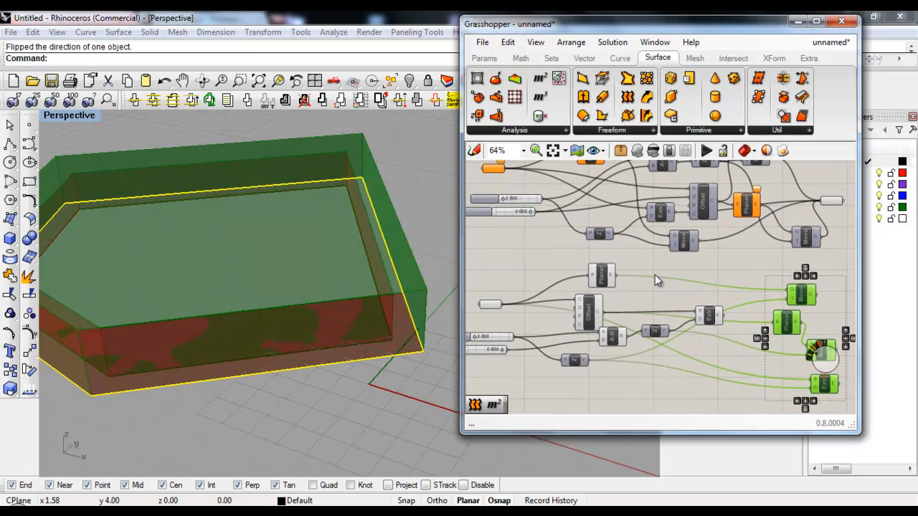
pyautogui.moveTo(717, 263); pyautogui.dragTo(554, 384)
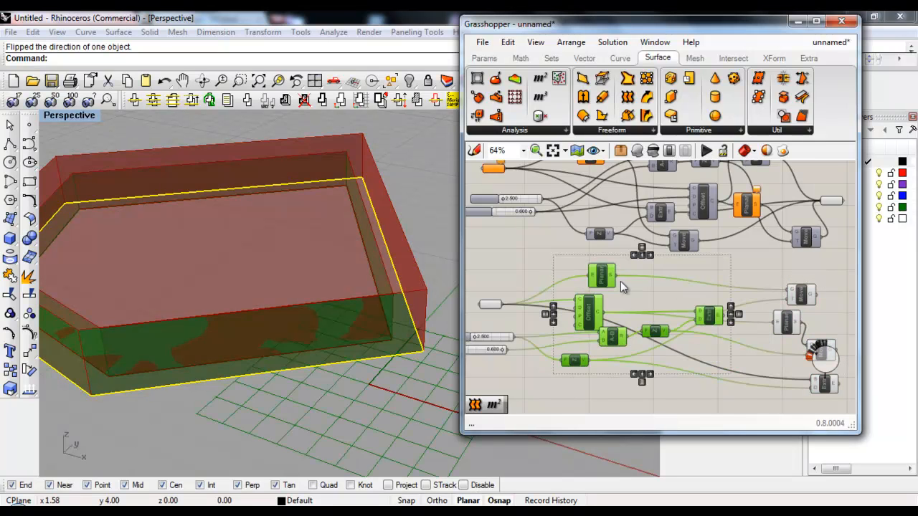
pyautogui.moveTo(341, 319); pyautogui.dragTo(383, 281, button='right')
pyautogui.moveTo(772, 354); pyautogui.dragTo(734, 339, button='right')
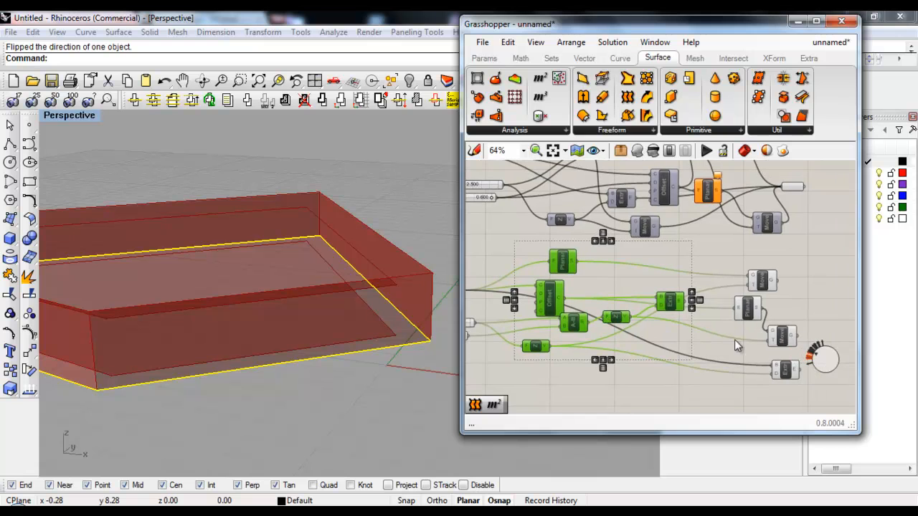
# Step: Place the inner Extrude next to the output components and turn its preview back on
pyautogui.click(740, 342)
pyautogui.moveTo(678, 306); pyautogui.dragTo(733, 352)
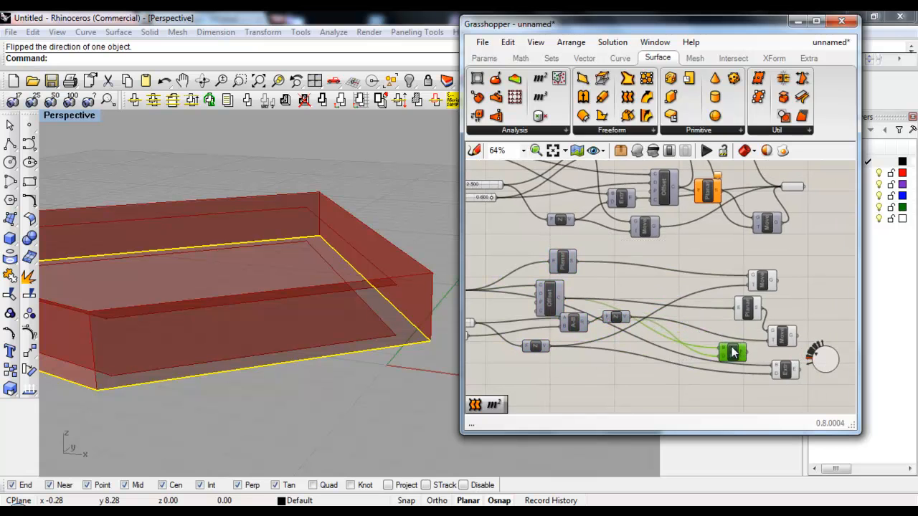
pyautogui.click(638, 151)
# Step: Check the output components' previews, place the second Planar Srf beside Offset, and turn off its preview
pyautogui.click(781, 339)
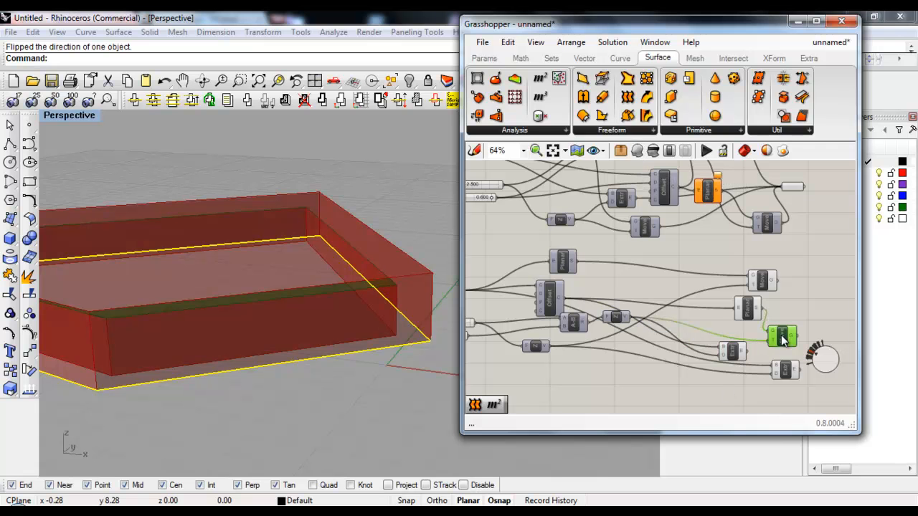
pyautogui.click(786, 369)
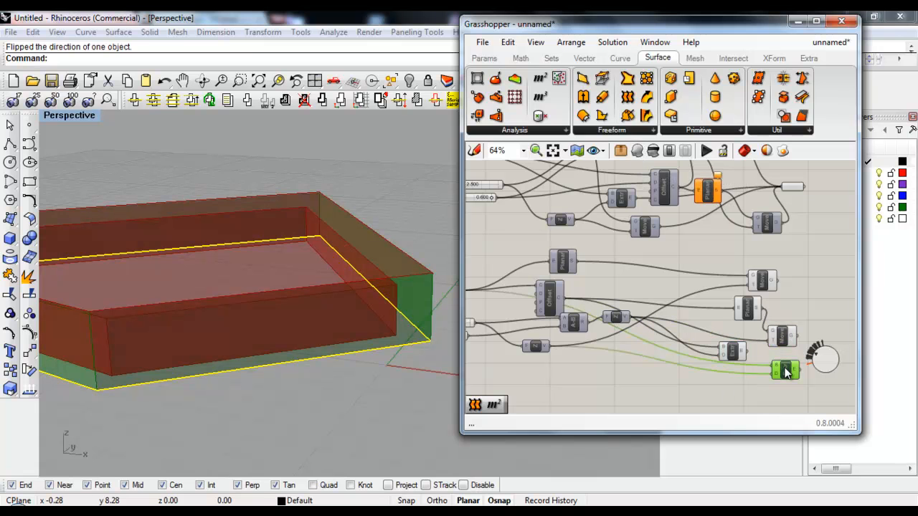
pyautogui.click(749, 310)
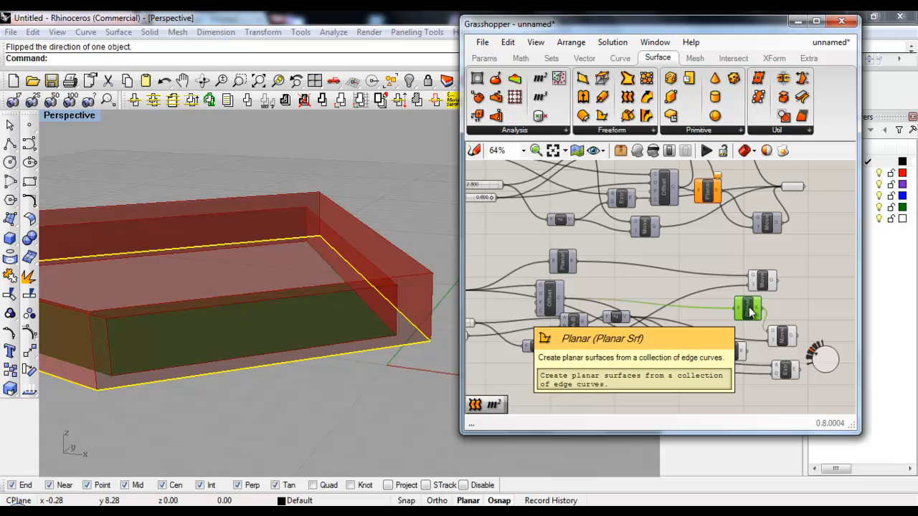
pyautogui.moveTo(750, 310); pyautogui.dragTo(620, 288)
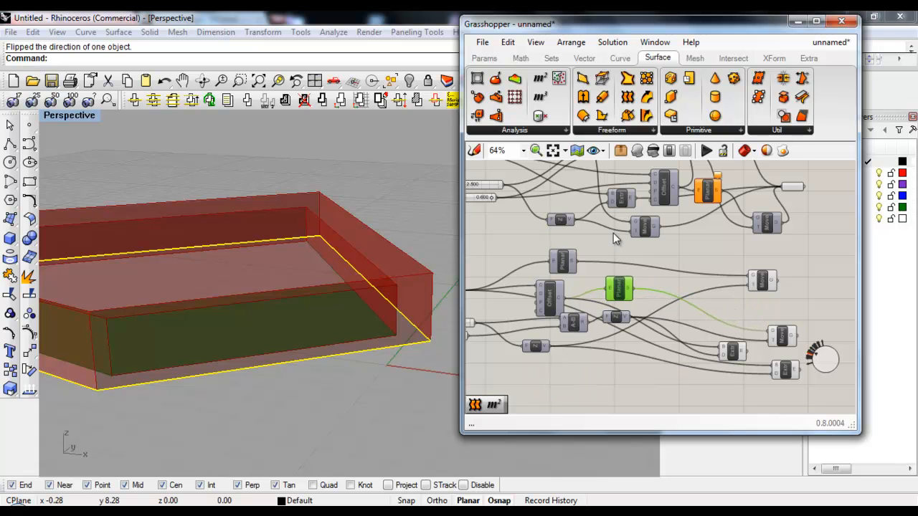
# Step: Add a Geometry parameter at the end of the lower definition and connect both Move and both Extrude outputs to it
pyautogui.click(762, 281)
pyautogui.moveTo(762, 300); pyautogui.dragTo(662, 282, button='right')
pyautogui.moveTo(722, 253); pyautogui.dragTo(604, 363)
pyautogui.moveTo(734, 352); pyautogui.dragTo(655, 345, button='right')
pyautogui.doubleClick(662, 313)
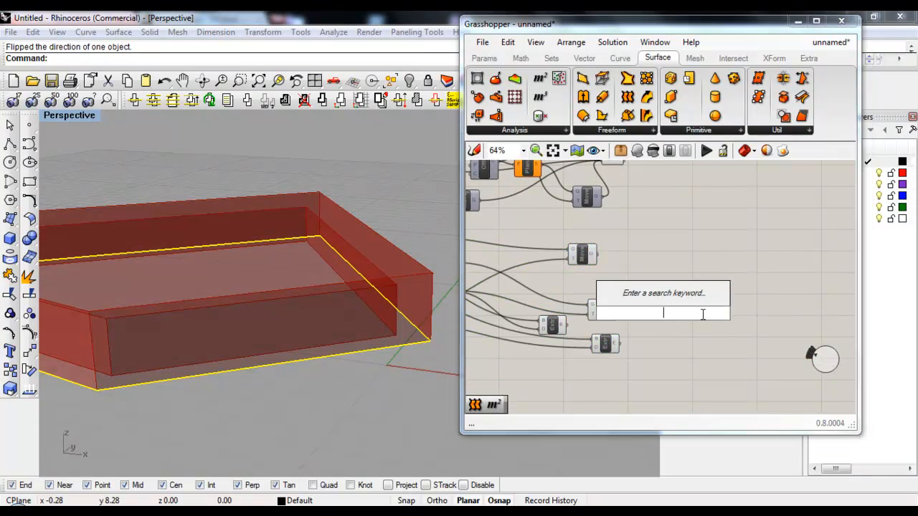
pyautogui.write('geo')
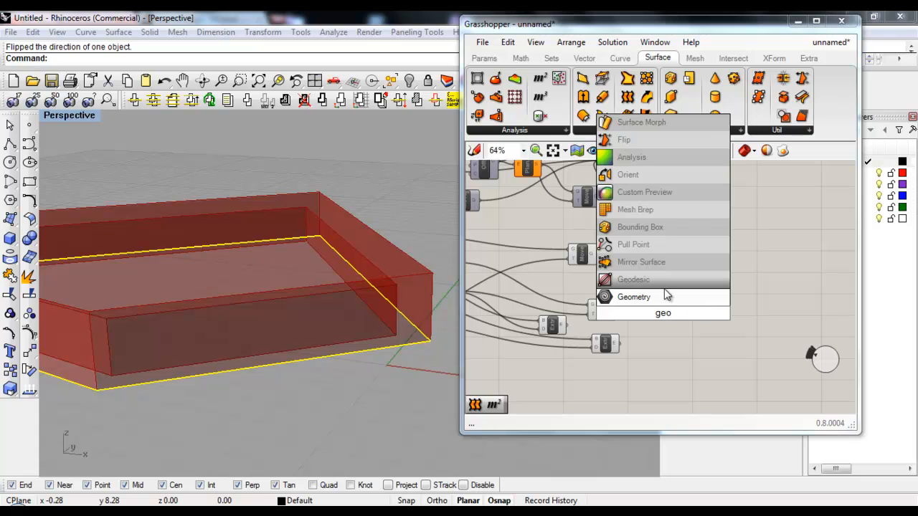
pyautogui.click(665, 300)
pyautogui.moveTo(595, 254); pyautogui.dragTo(649, 315)
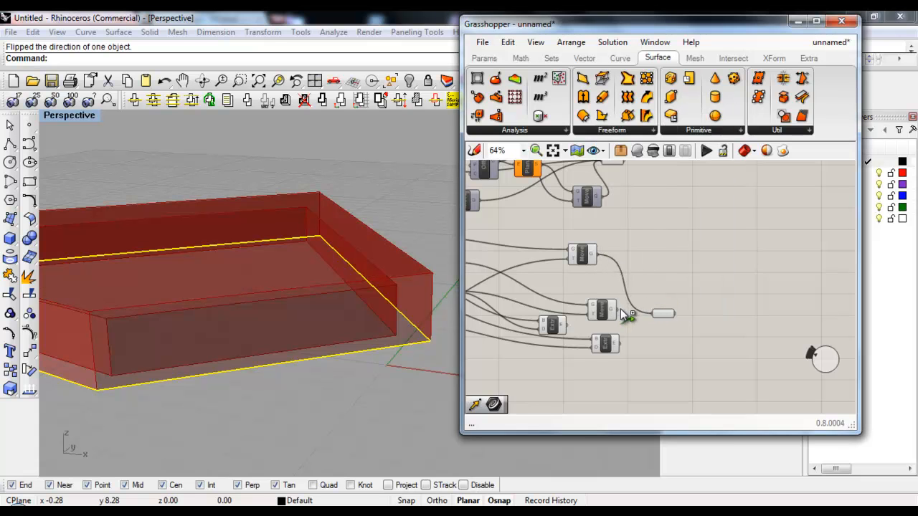
pyautogui.click(660, 315)
# Step: Bake the collected geometry into the Rhino model with the default attributes
pyautogui.rightClick(667, 319)
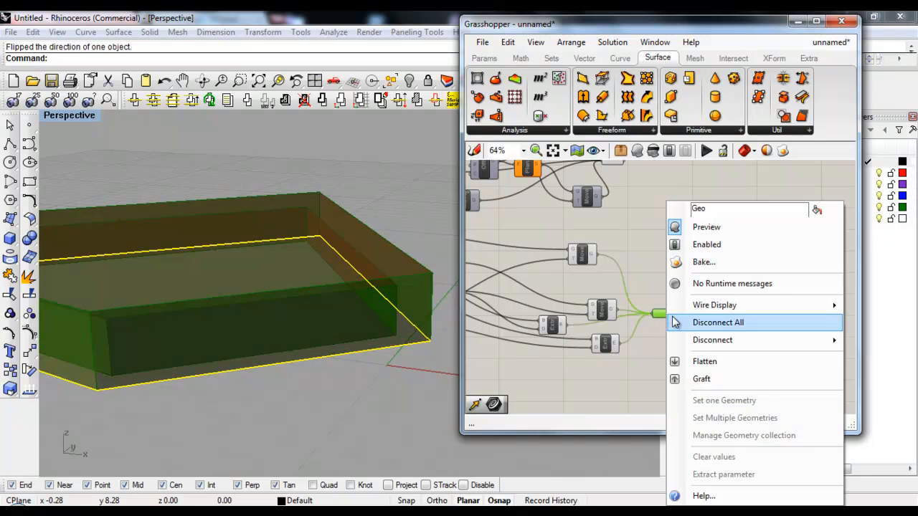
pyautogui.click(713, 263)
pyautogui.click(719, 398)
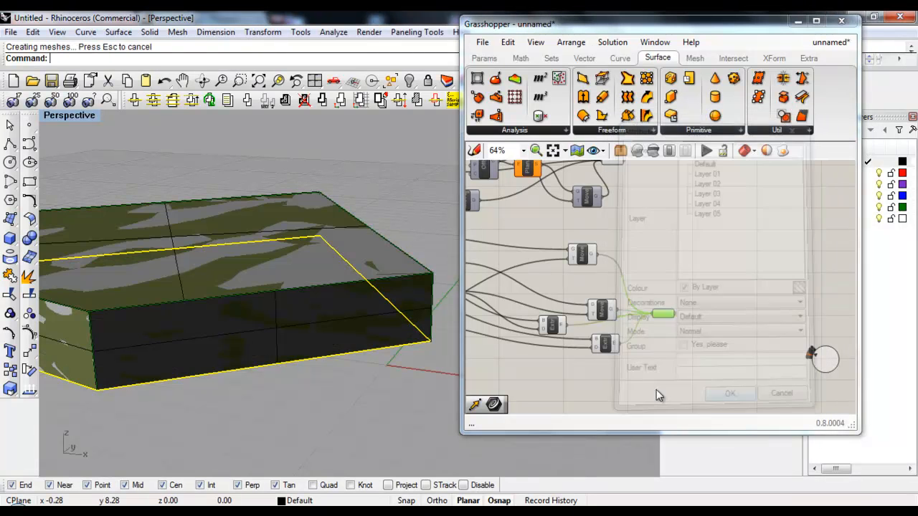
# Step: Look over the baked shell, and delete it from the Rhino viewport along with the source curve
pyautogui.moveTo(408, 338); pyautogui.dragTo(453, 335, button='right')
pyautogui.scroll(-5, 415, 330)
pyautogui.moveTo(393, 391); pyautogui.dragTo(262, 297)
pyautogui.moveTo(262, 296); pyautogui.dragTo(205, 349, button='right')
pyautogui.scroll(5, 215, 328)
pyautogui.moveTo(517, 314); pyautogui.dragTo(693, 318, button='right')
pyautogui.scroll(-3, 693, 323)
pyautogui.moveTo(426, 371); pyautogui.dragTo(385, 370, button='right')
pyautogui.press('Delete')
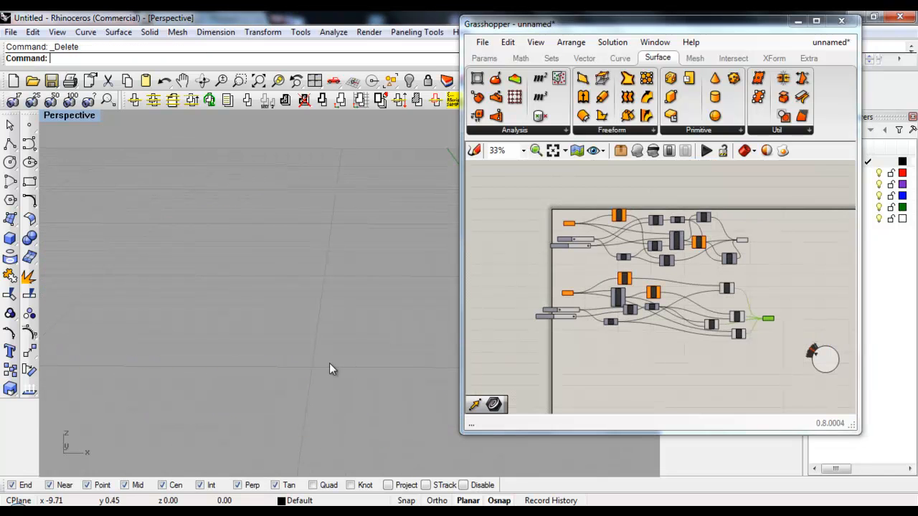
# Step: Draw a new closed, concave polyline in the Rhino perspective view
pyautogui.click(10, 144)
pyautogui.click(141, 221)
pyautogui.click(131, 335)
pyautogui.click(318, 357)
pyautogui.click(431, 287)
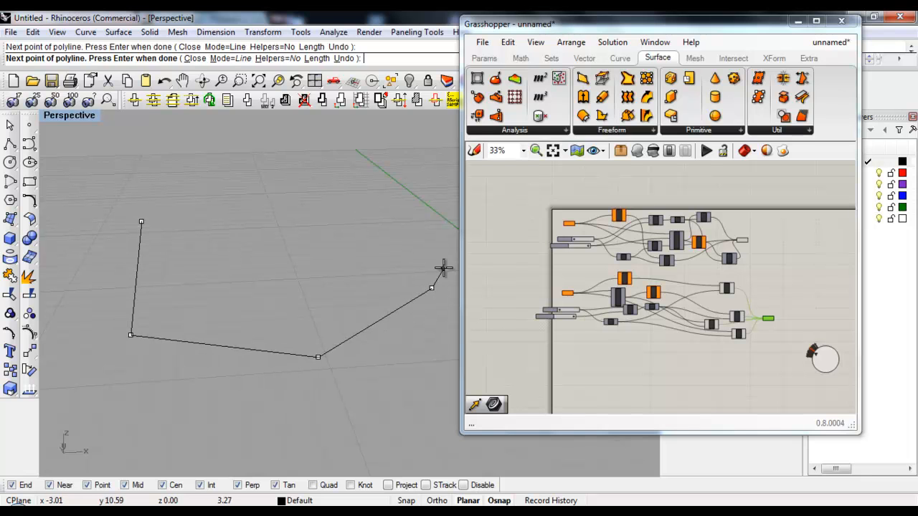
pyautogui.click(429, 198)
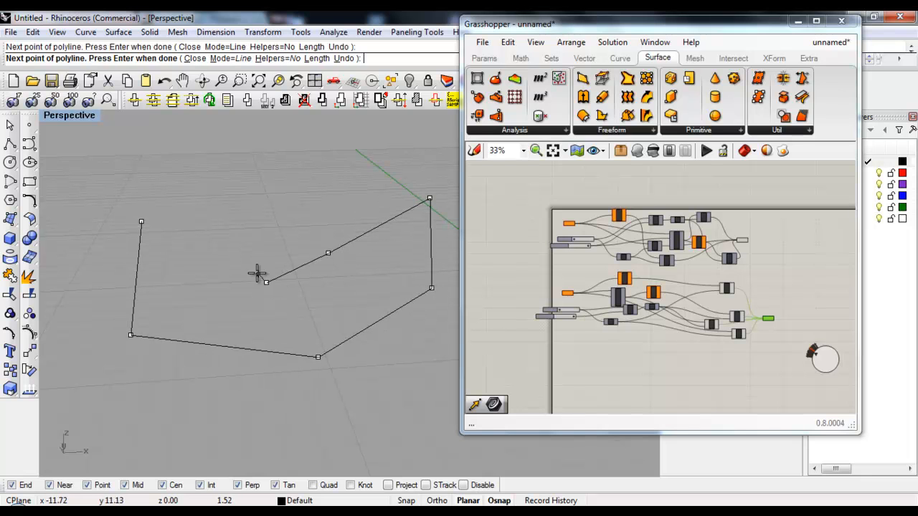
pyautogui.click(142, 222)
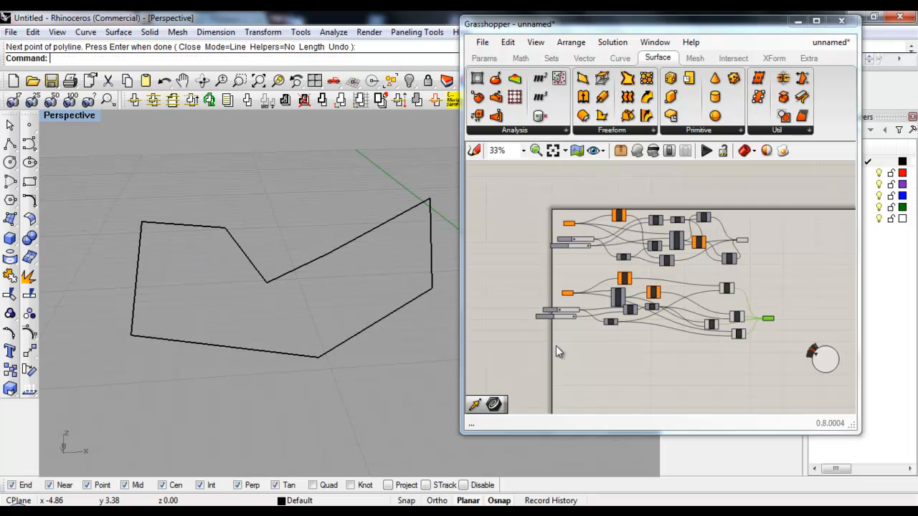
# Step: Set the new polyline as the input of the lower definition's Curve parameter
pyautogui.scroll(3, 574, 300)
pyautogui.scroll(4, 573, 300)
pyautogui.rightClick(574, 290)
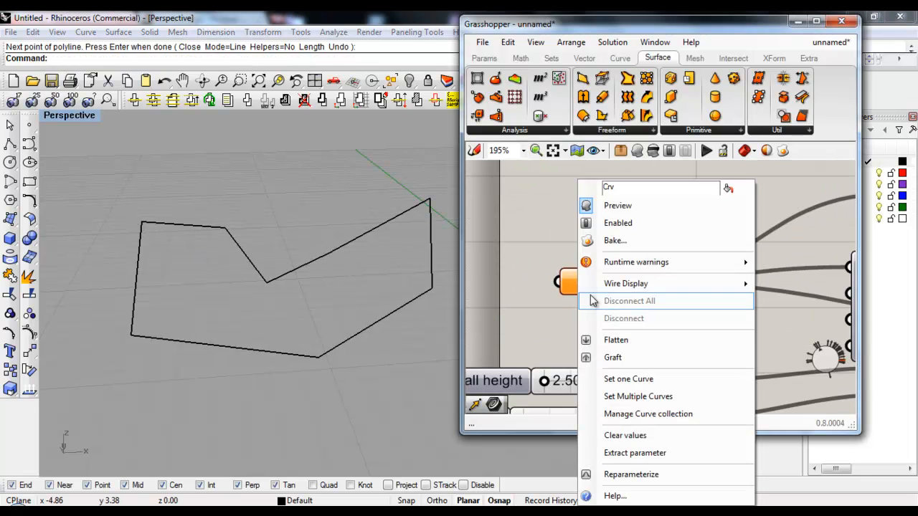
pyautogui.click(618, 385)
pyautogui.click(398, 313)
# Step: Set the wall thickness slider to 0.324 and the wall height slider to 2.717
pyautogui.moveTo(400, 316); pyautogui.dragTo(301, 287, button='right')
pyautogui.moveTo(547, 361); pyautogui.dragTo(619, 272, button='right')
pyautogui.moveTo(683, 328); pyautogui.dragTo(635, 328)
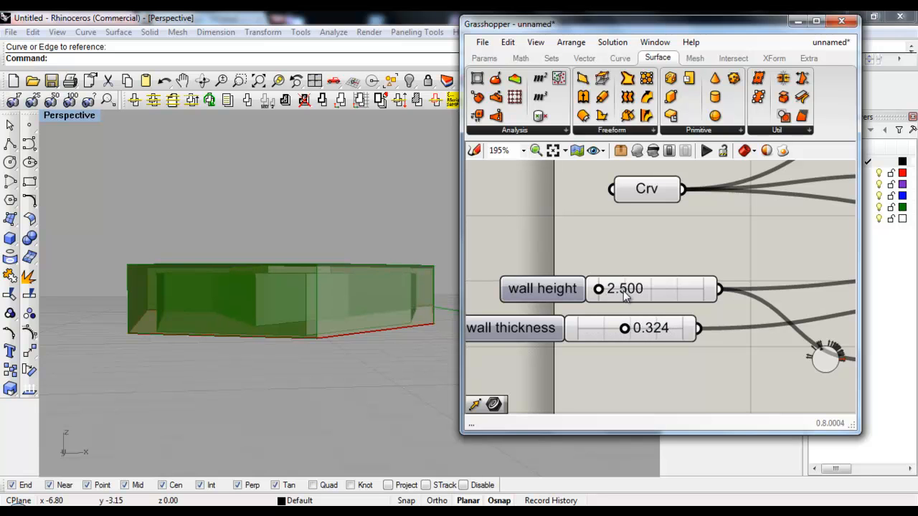
pyautogui.moveTo(687, 307); pyautogui.dragTo(651, 304, button='right')
pyautogui.moveTo(565, 285)
pyautogui.mouseDown()
pyautogui.moveTo(605, 285)
pyautogui.moveTo(580, 285)
pyautogui.mouseUp()
pyautogui.moveTo(738, 323); pyautogui.dragTo(621, 310, button='right')
pyautogui.scroll(-4, 621, 310)
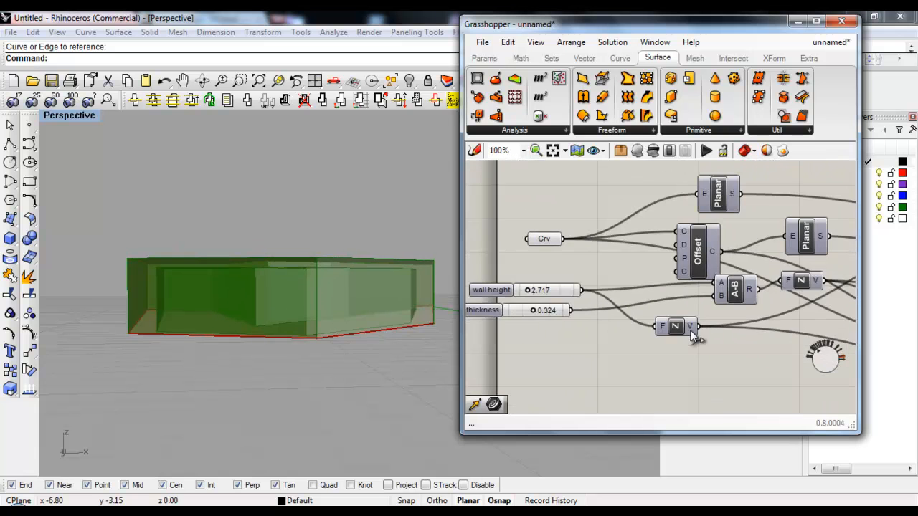
# Step: Reposition the Offset component, connect the wall thickness slider to its distance input, and inspect the shell from several angles
pyautogui.click(695, 260)
pyautogui.moveTo(695, 259); pyautogui.dragTo(660, 267)
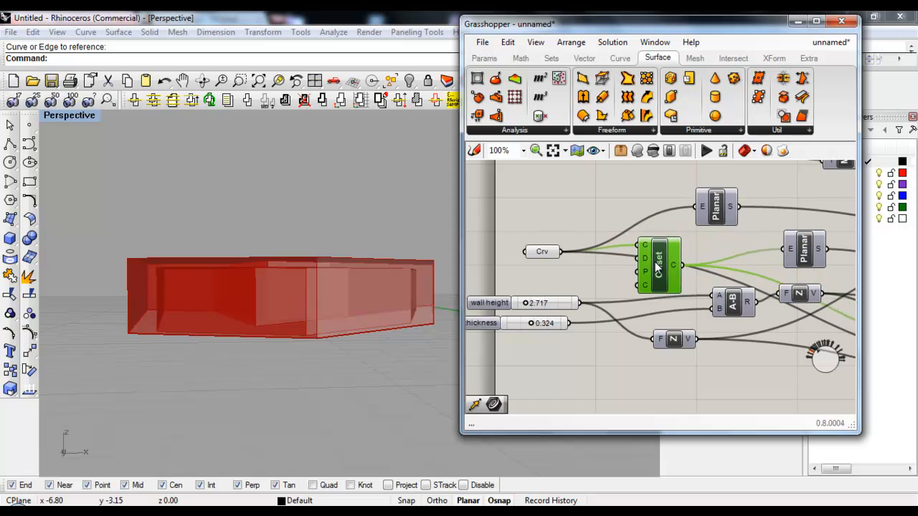
pyautogui.moveTo(599, 311); pyautogui.dragTo(621, 330, button='right')
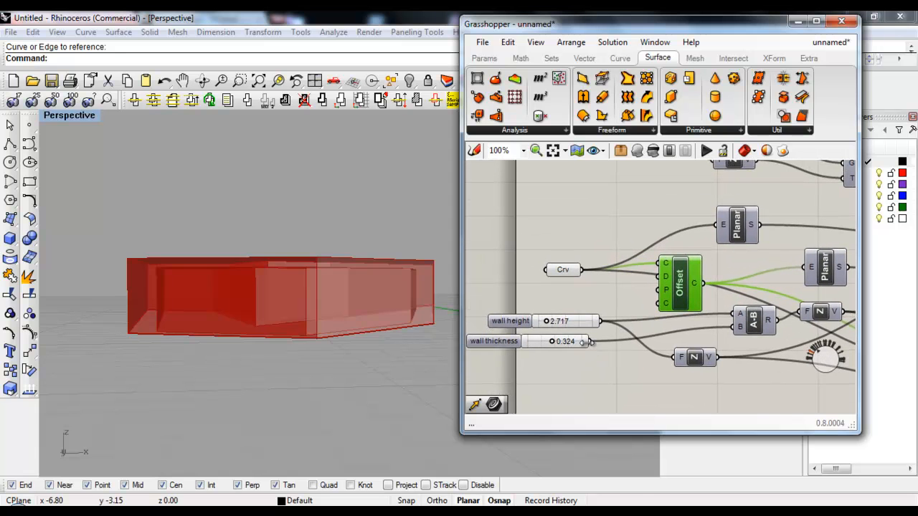
pyautogui.moveTo(696, 281); pyautogui.dragTo(665, 294)
pyautogui.moveTo(280, 266); pyautogui.dragTo(307, 322, button='right')
pyautogui.scroll(4, 201, 295)
pyautogui.moveTo(201, 295); pyautogui.dragTo(243, 303, button='right')
pyautogui.scroll(-6, 326, 296)
pyautogui.scroll(3, 289, 259)
pyautogui.moveTo(289, 259); pyautogui.dragTo(319, 266, button='right')
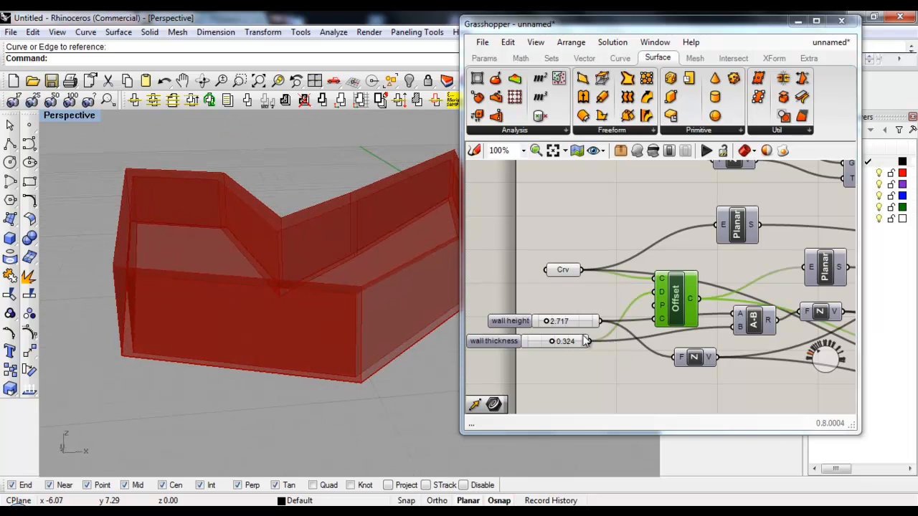
# Step: Set the wall height slider to 2.725 and the wall thickness slider to 0.244
pyautogui.moveTo(556, 343); pyautogui.dragTo(547, 323)
pyautogui.moveTo(304, 242); pyautogui.dragTo(280, 329, button='right')
pyautogui.scroll(-3, 336, 276)
# Step: Show the base polyline's control points and move several vertices to reshape the outline, with inward notches on two opposite sides
pyautogui.click(280, 332)
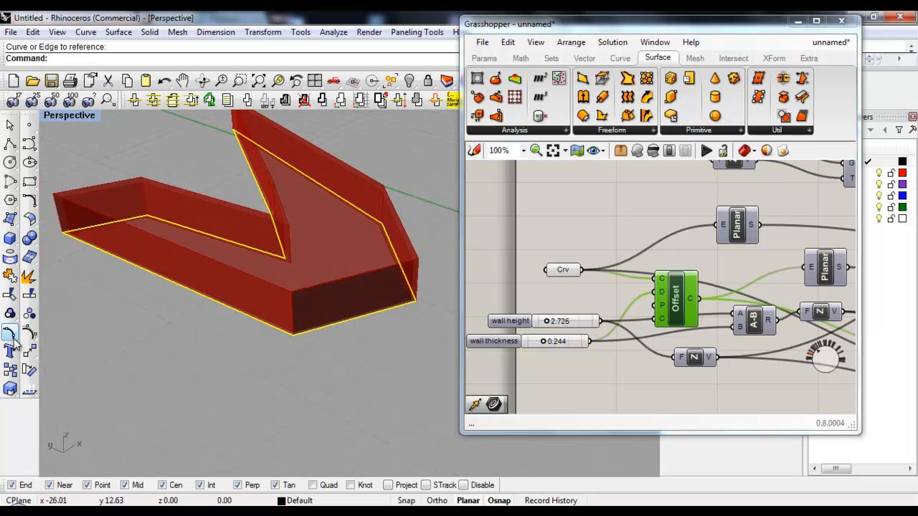
pyautogui.moveTo(193, 268); pyautogui.dragTo(173, 268, button='right')
pyautogui.moveTo(159, 262); pyautogui.dragTo(222, 340)
pyautogui.moveTo(207, 280); pyautogui.dragTo(249, 296, button='right')
pyautogui.moveTo(176, 302); pyautogui.dragTo(185, 359)
pyautogui.moveTo(281, 280); pyautogui.dragTo(257, 275)
pyautogui.moveTo(296, 296); pyautogui.dragTo(214, 230, button='right')
pyautogui.moveTo(186, 223); pyautogui.dragTo(248, 235)
pyautogui.moveTo(295, 296); pyautogui.dragTo(261, 279, button='right')
pyautogui.scroll(2, 261, 279)
pyautogui.moveTo(256, 350); pyautogui.dragTo(279, 380)
pyautogui.moveTo(249, 353); pyautogui.dragTo(284, 357, button='right')
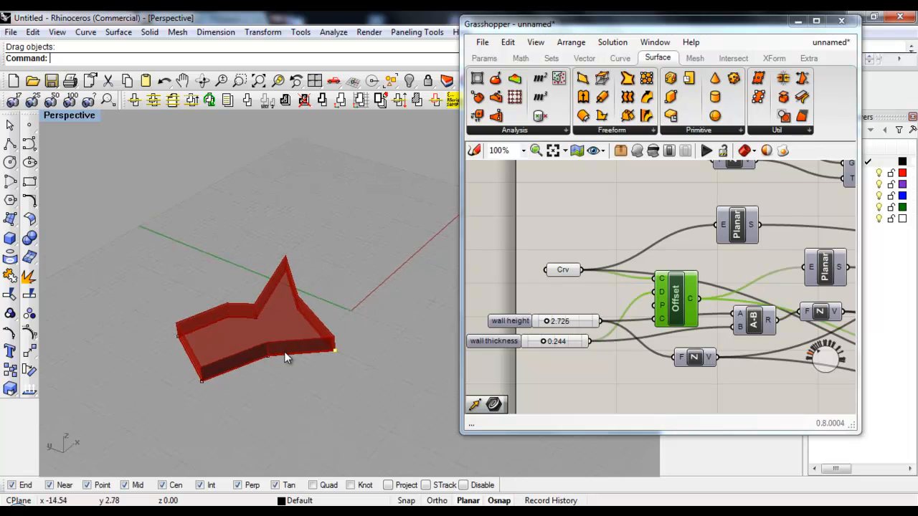
pyautogui.scroll(5, 267, 353)
pyautogui.moveTo(274, 362); pyautogui.dragTo(256, 334)
pyautogui.moveTo(257, 335); pyautogui.dragTo(337, 307, button='right')
# Step: Examine the lower definition's wiring in Grasshopper and the reshaped shell's walls in the perspective view
pyautogui.scroll(-5, 339, 306)
pyautogui.scroll(-4, 577, 289)
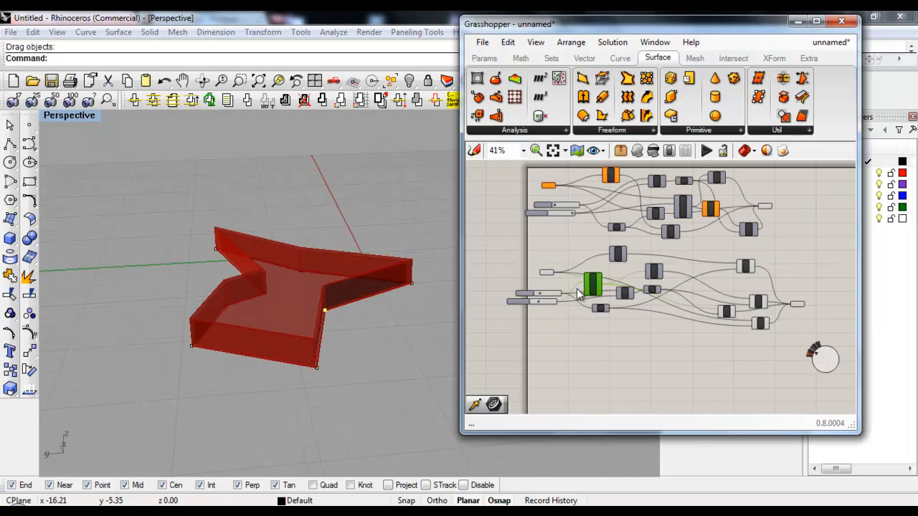
pyautogui.scroll(5, 566, 283)
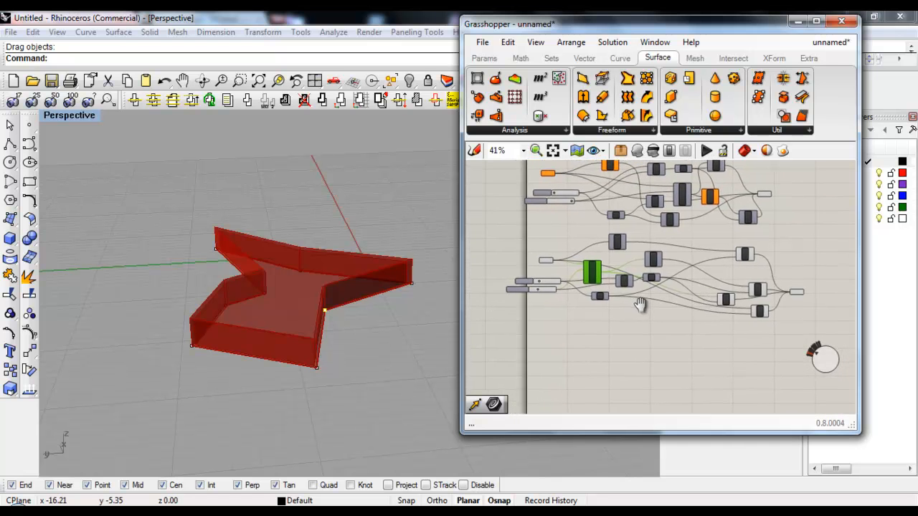
pyautogui.scroll(-3, 599, 258)
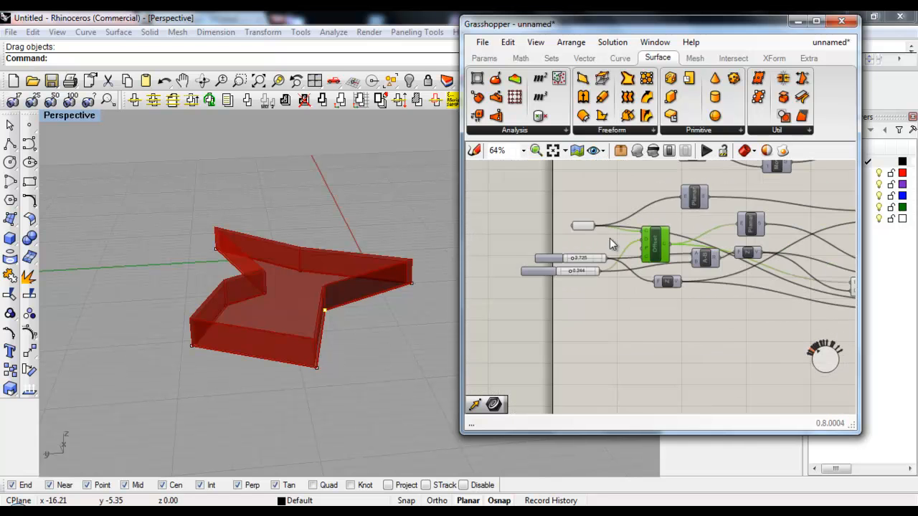
pyautogui.moveTo(653, 223); pyautogui.dragTo(628, 212, button='right')
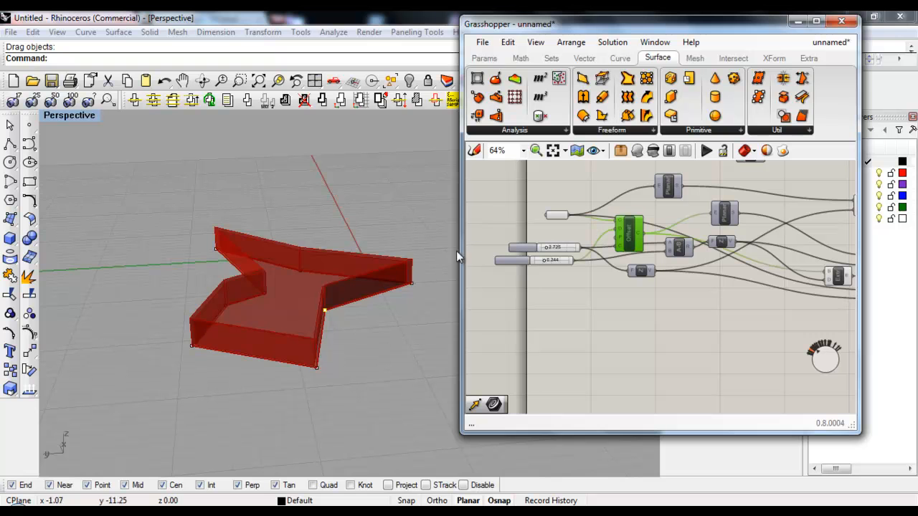
pyautogui.moveTo(376, 276); pyautogui.dragTo(284, 329, button='right')
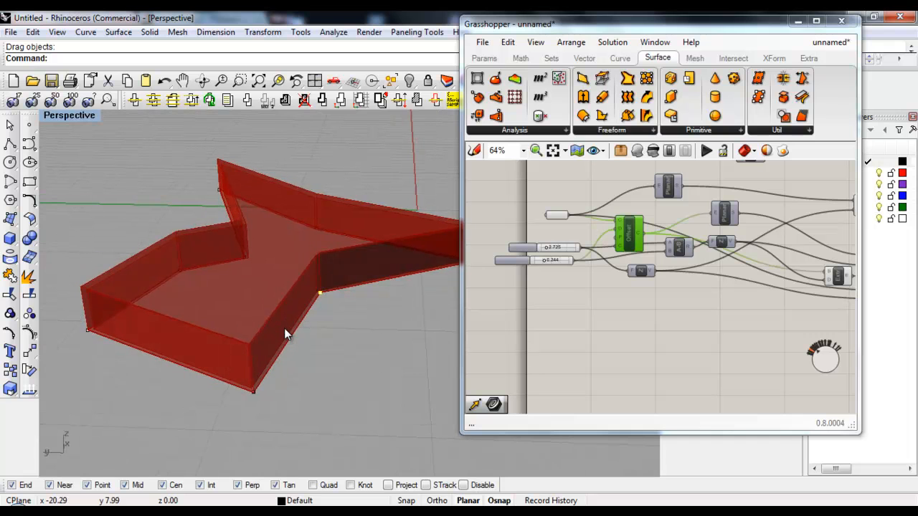